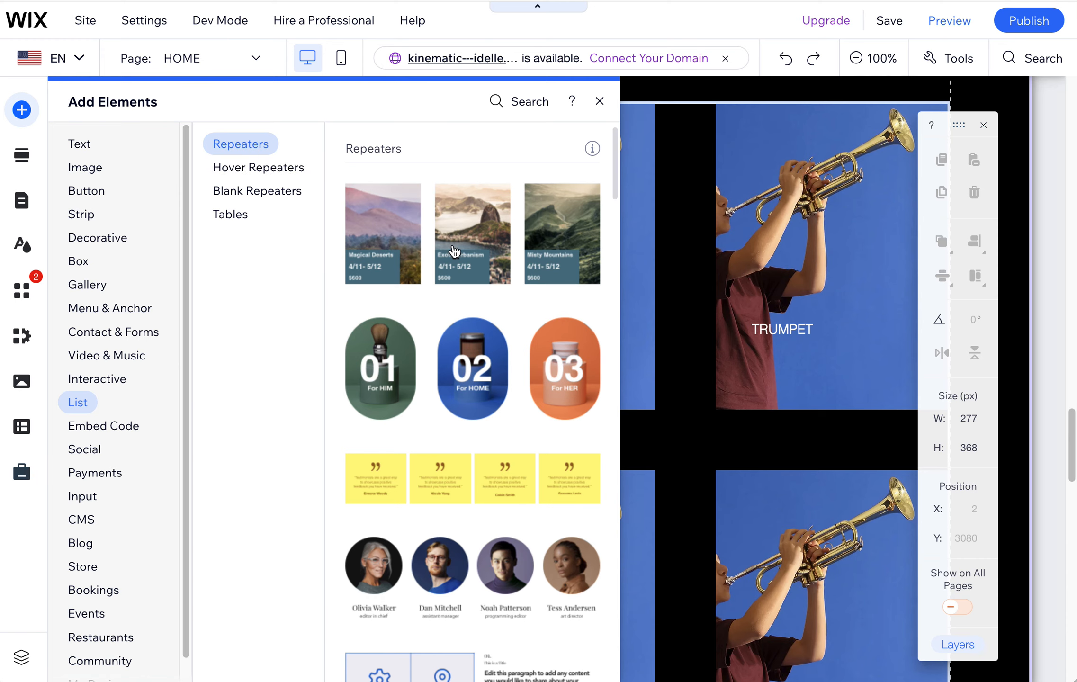
Look at the blank repeater layouts in the element library and close the library
click(242, 194)
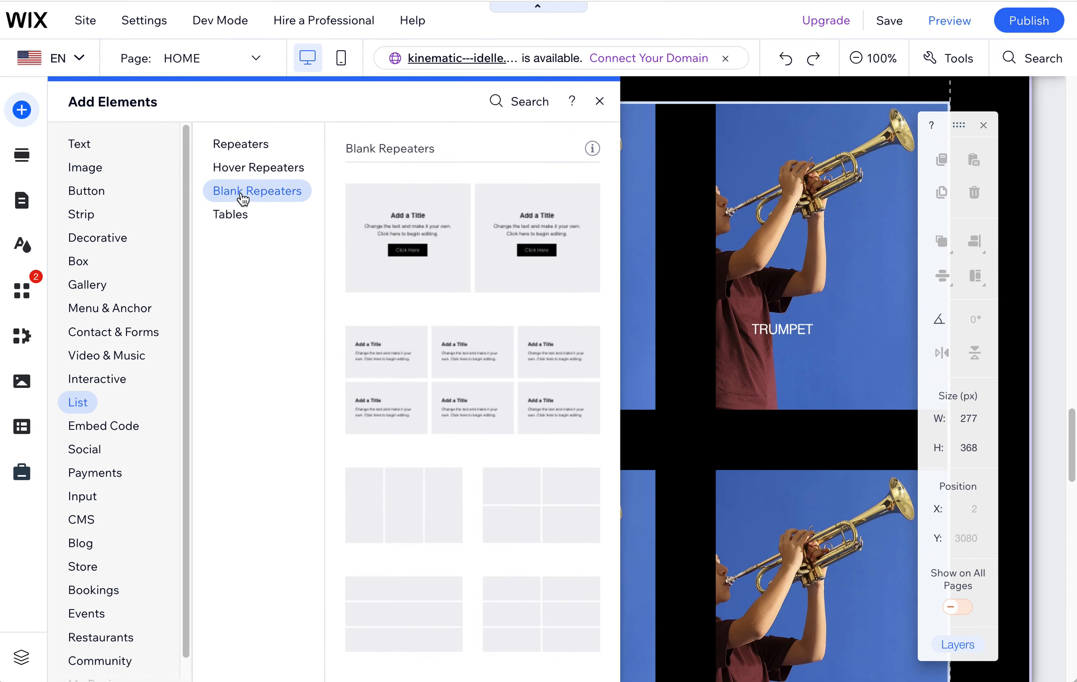
click(599, 101)
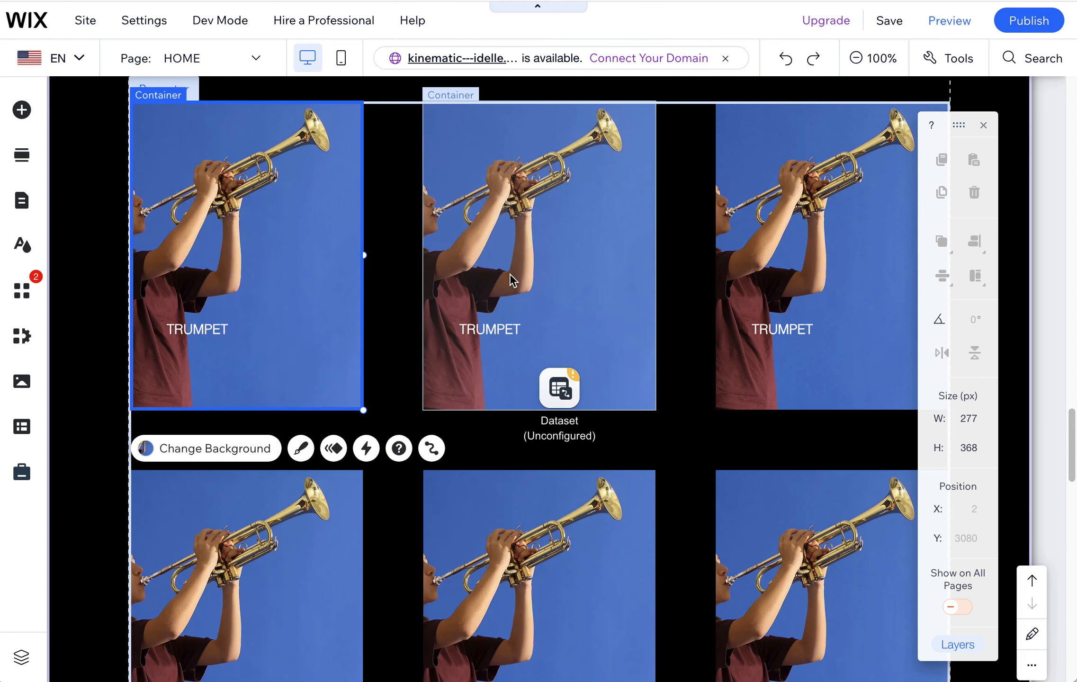
click(577, 410)
drag(574, 406, 558, 376)
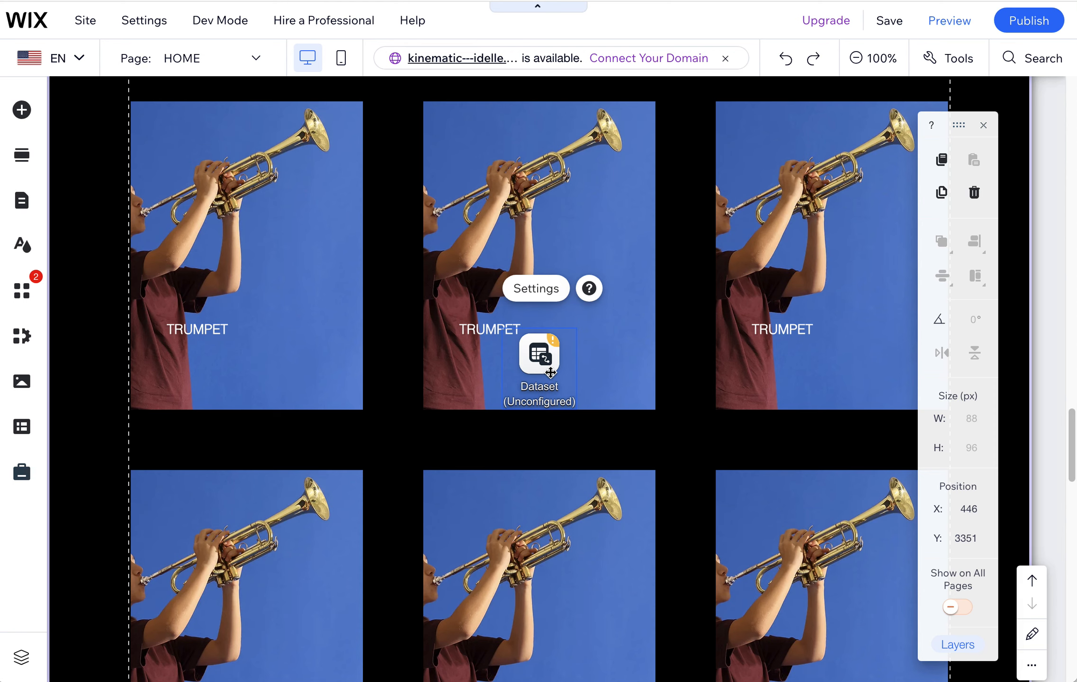
click(207, 376)
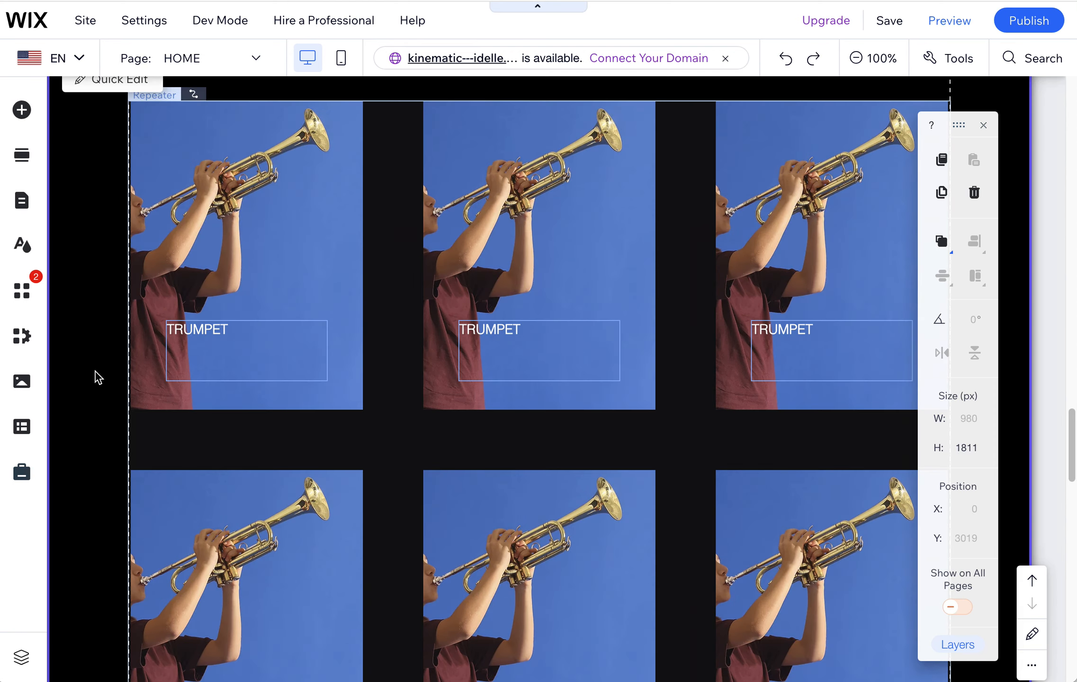
Add a CMS dataset to the repeater section and place it between the first two items of the upper row
click(21, 427)
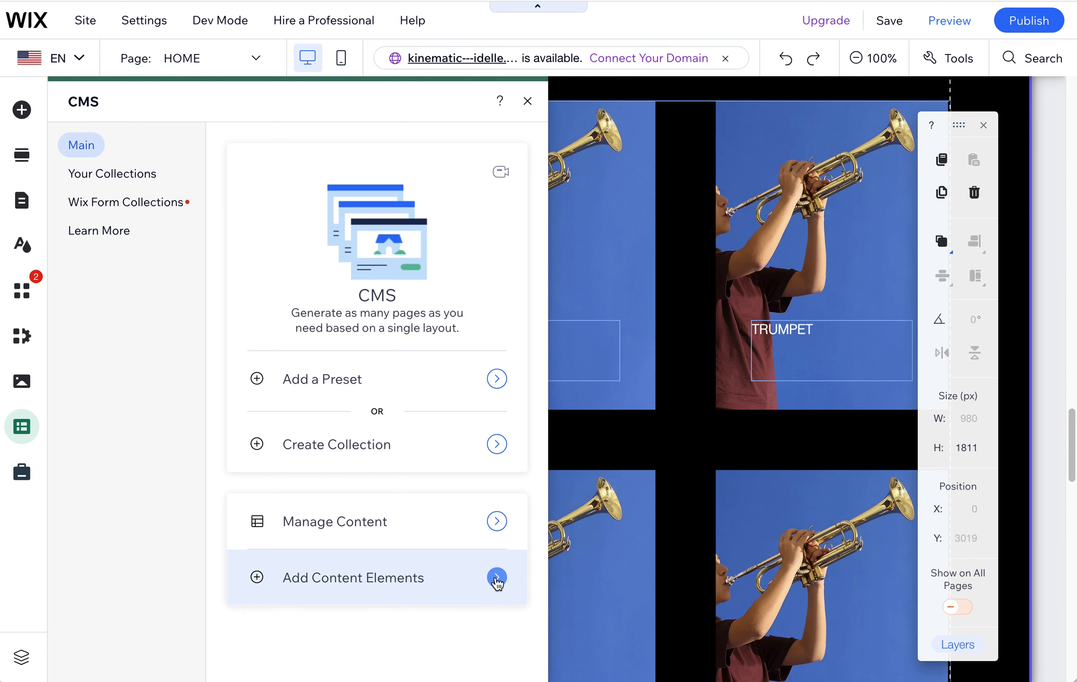
click(496, 579)
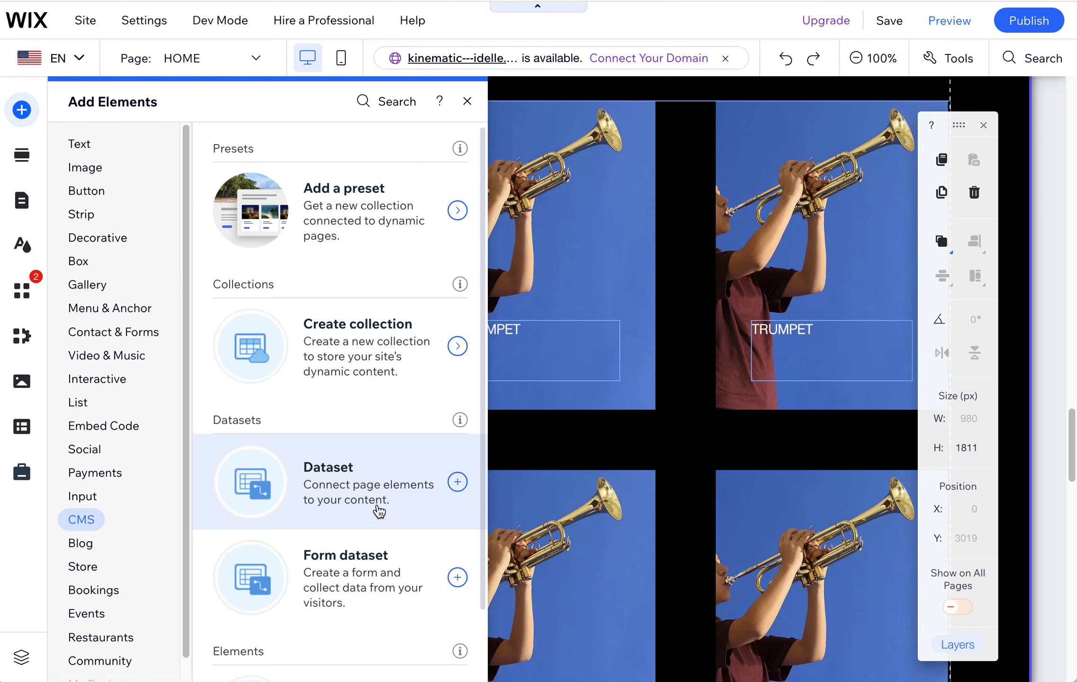
click(458, 488)
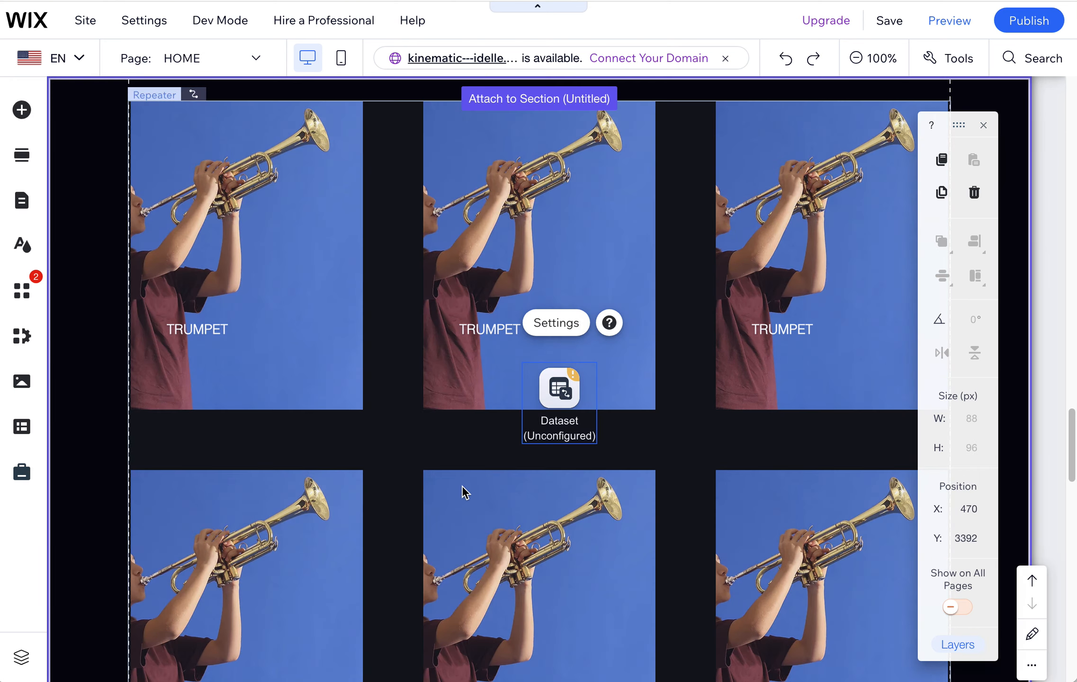
drag(557, 388, 376, 324)
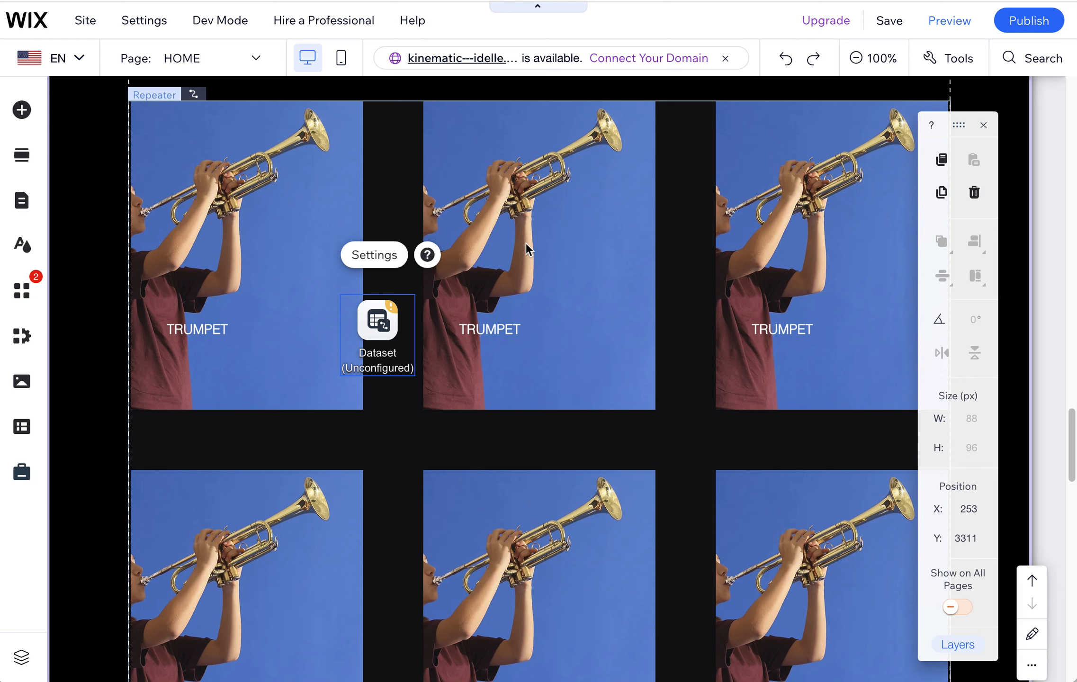
Examine which collections the unconfigured dataset can connect to, and close its settings without choosing one
click(545, 253)
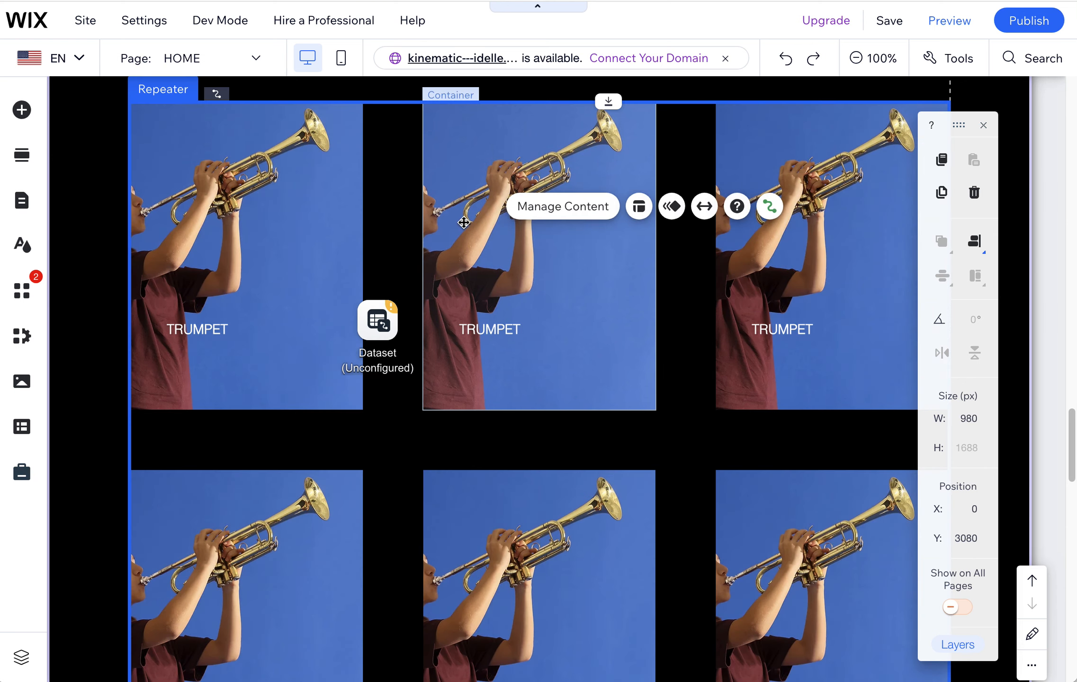
click(393, 340)
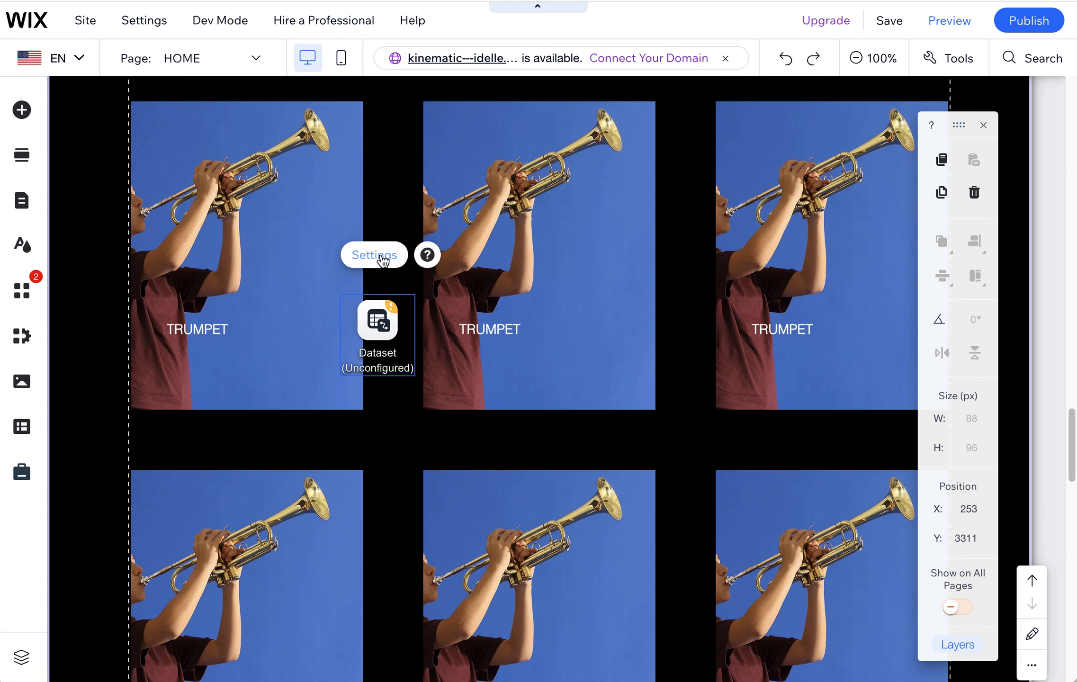
click(379, 255)
click(205, 189)
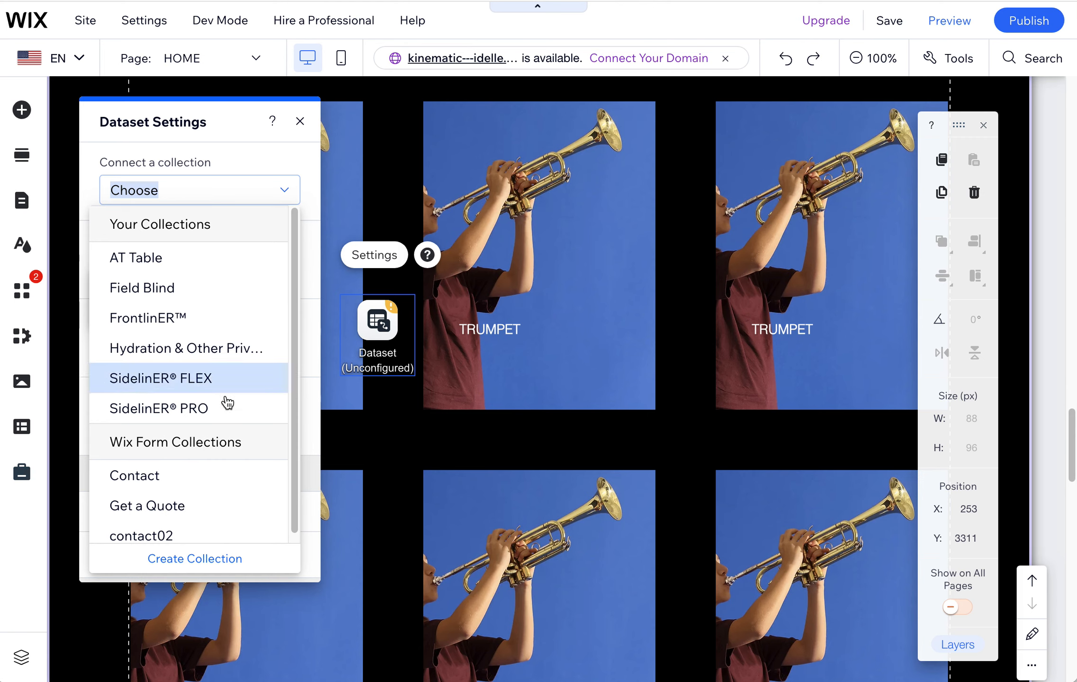
scroll(228, 401, down, 1)
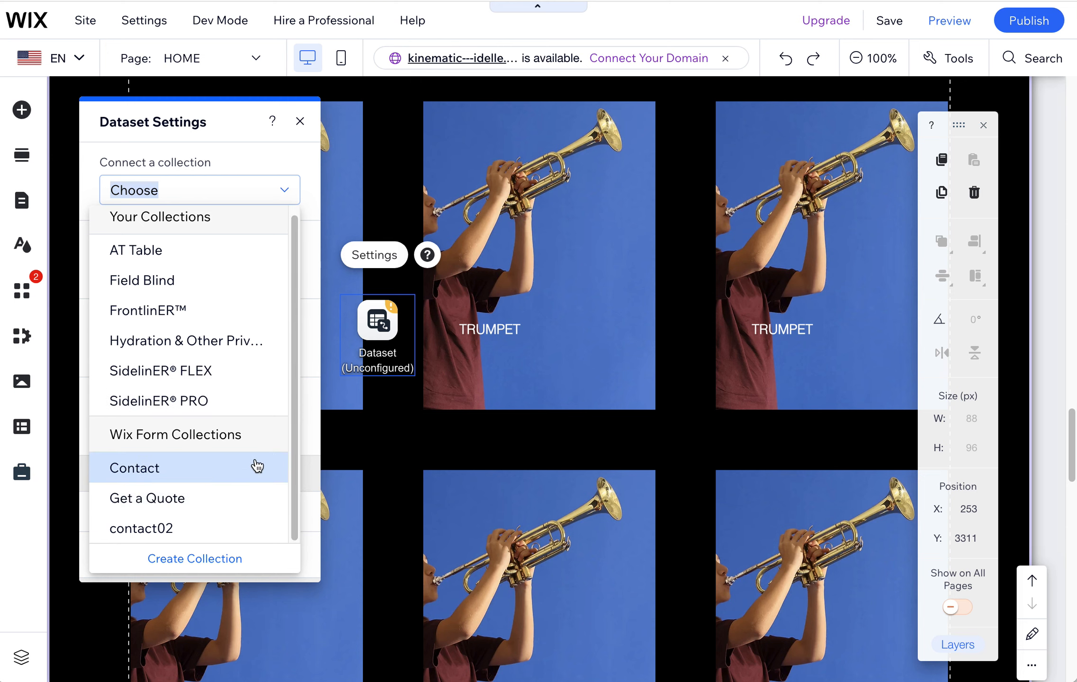
scroll(296, 432, up, 1)
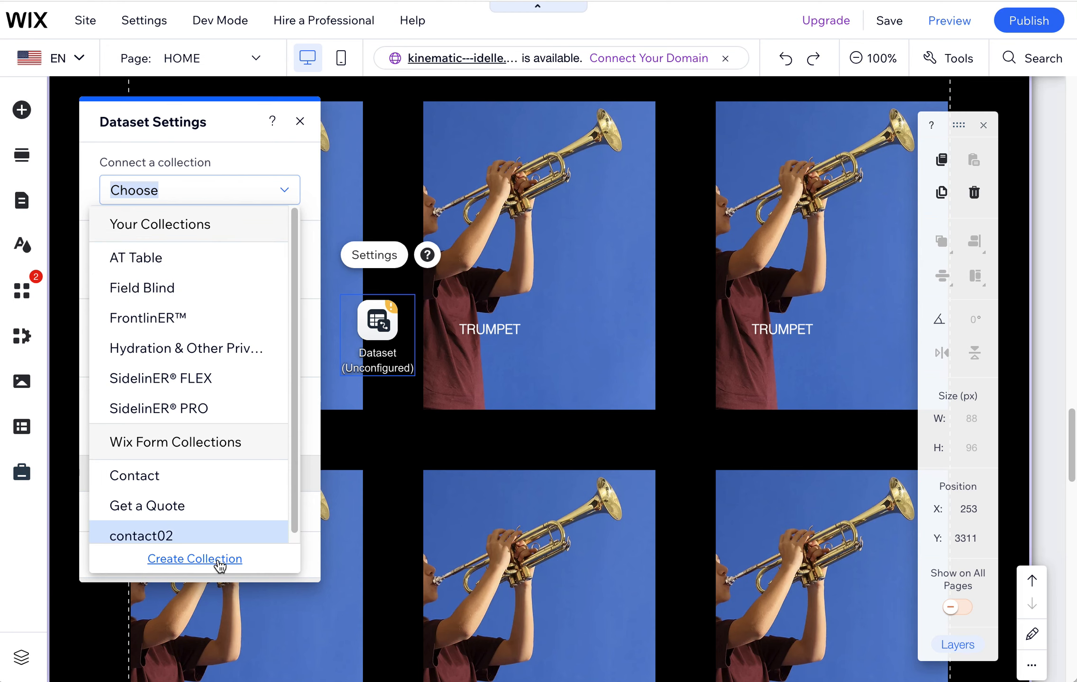
click(301, 124)
click(300, 122)
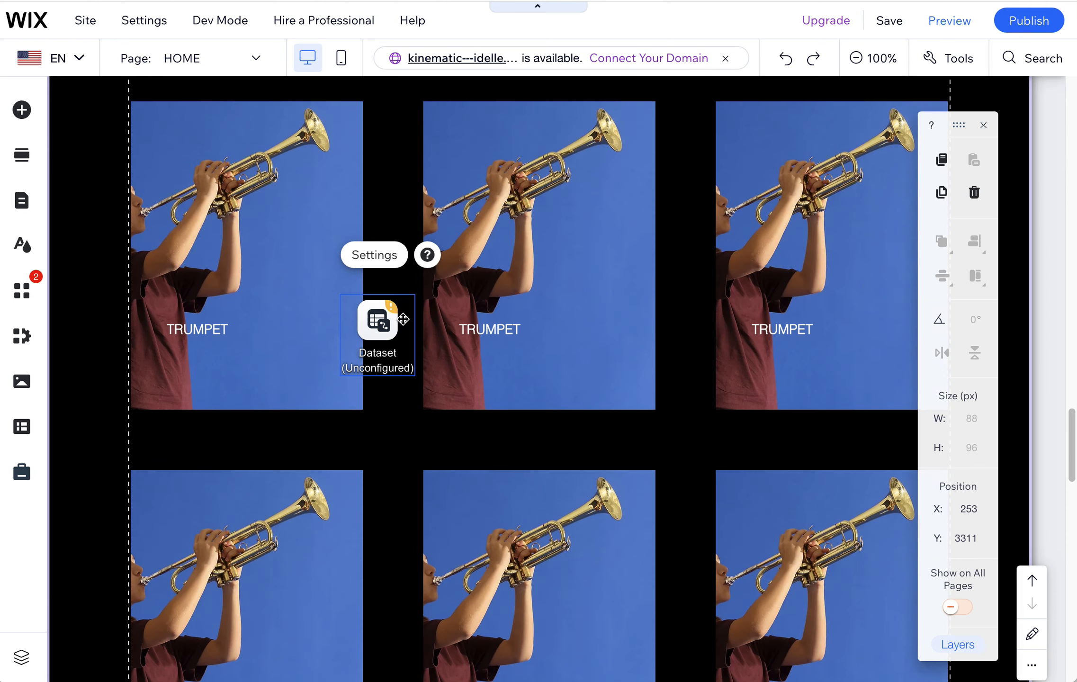
Open the CMS management view for your collections and dismiss the form collections notice
click(20, 424)
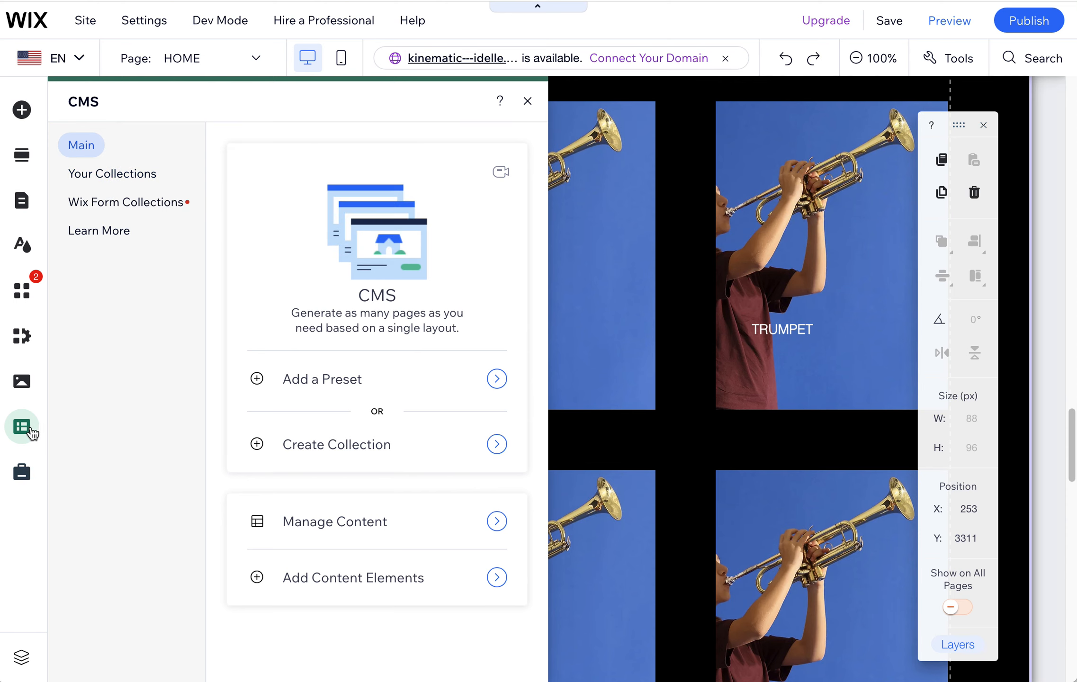
click(22, 428)
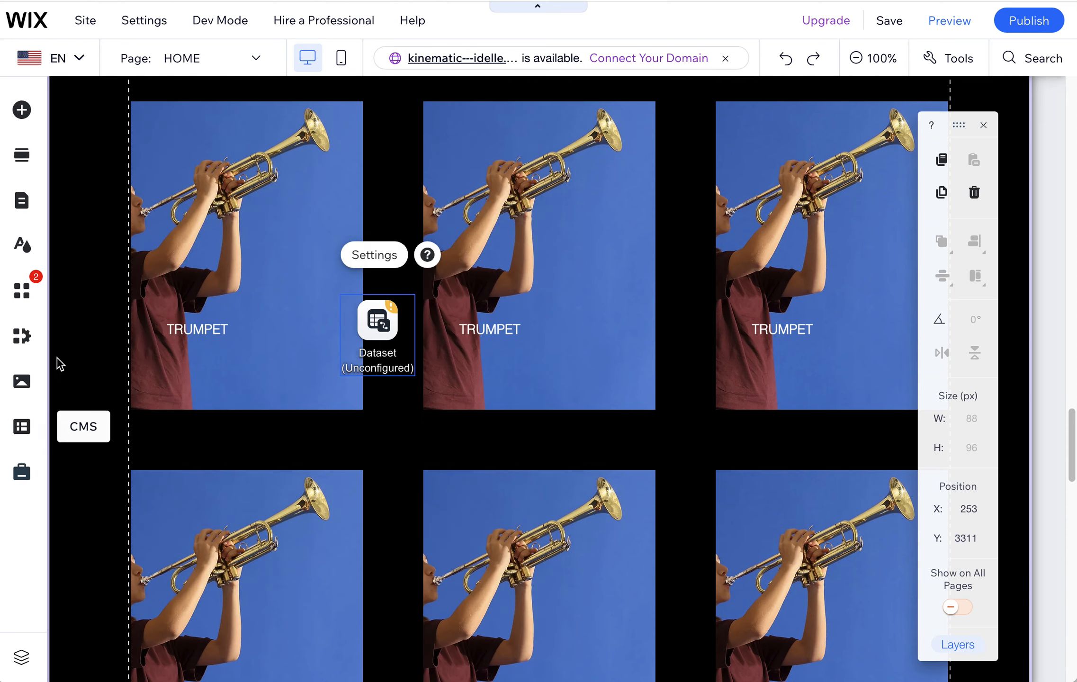
click(23, 426)
click(108, 176)
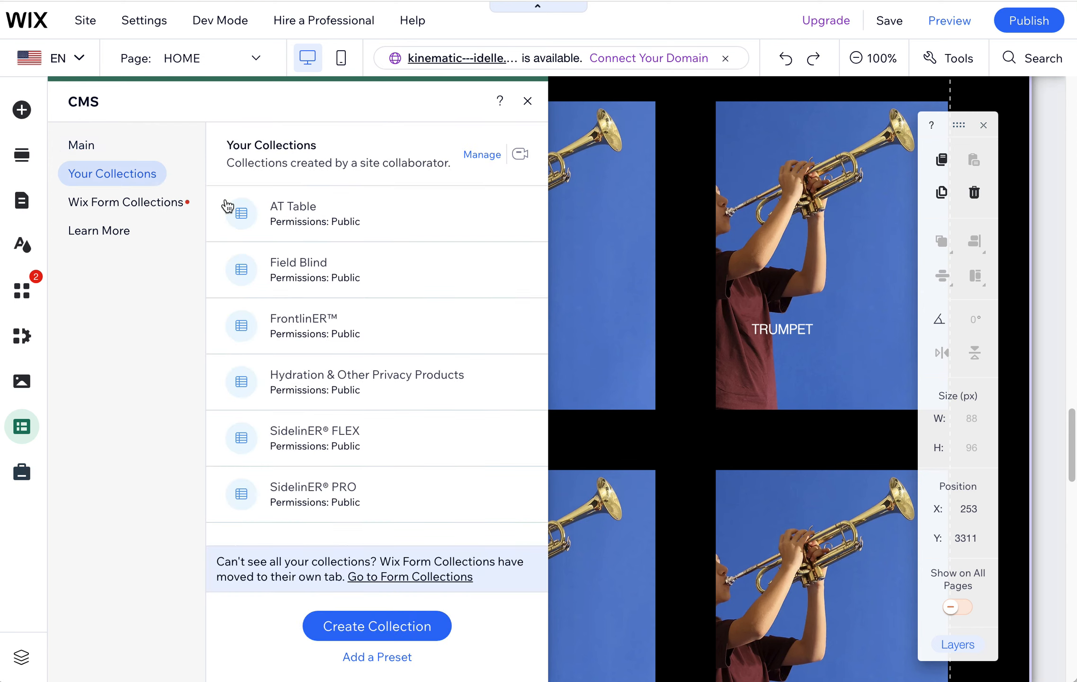
click(482, 155)
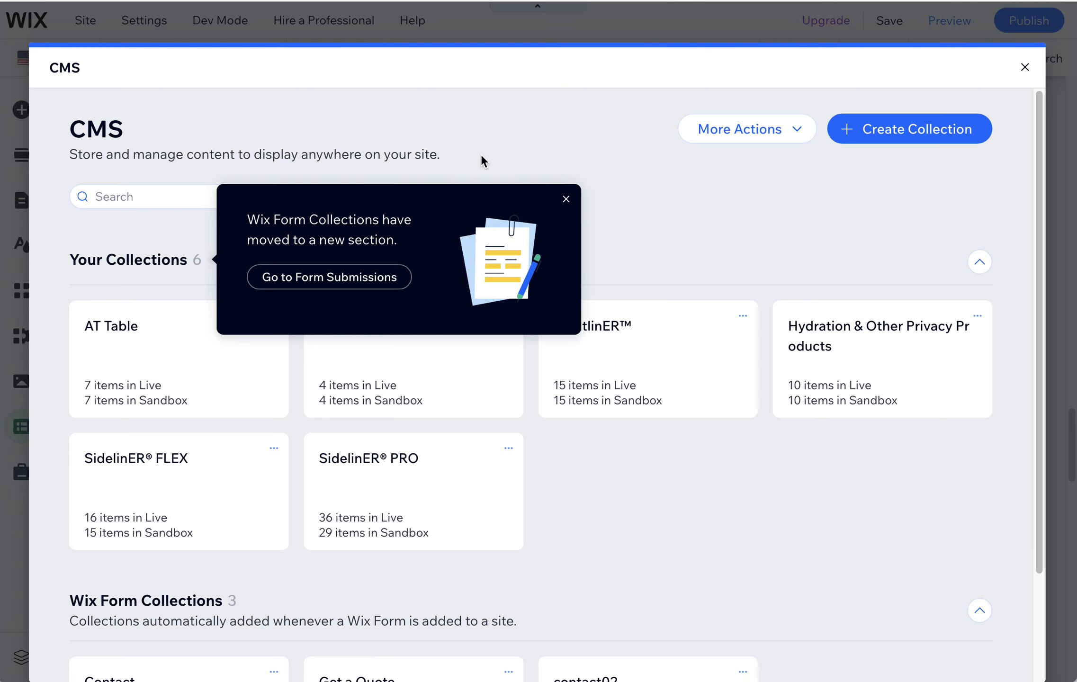
click(567, 200)
Turn on Wix App Collections in the CMS advanced settings and return to the page
click(765, 139)
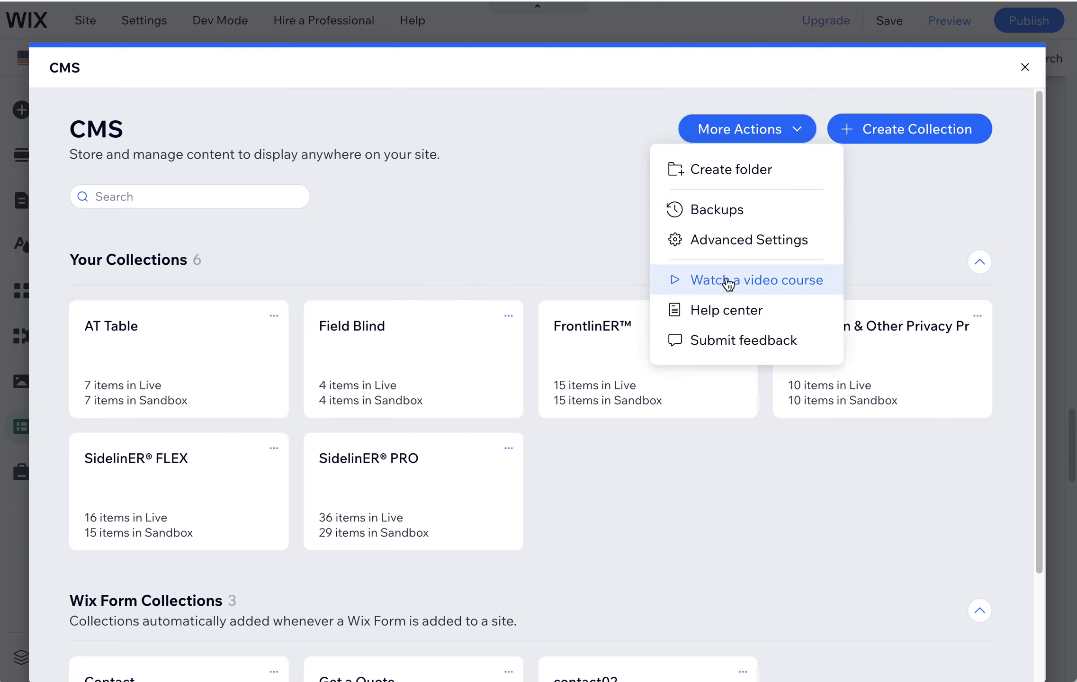
click(720, 241)
drag(90, 214, 936, 244)
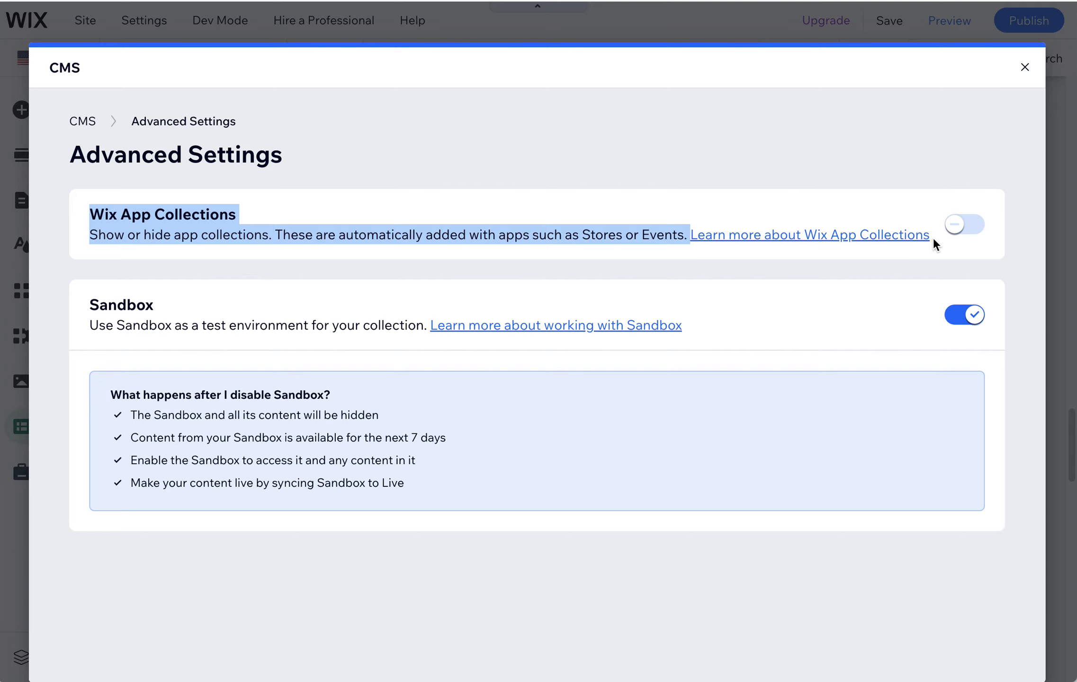
click(967, 229)
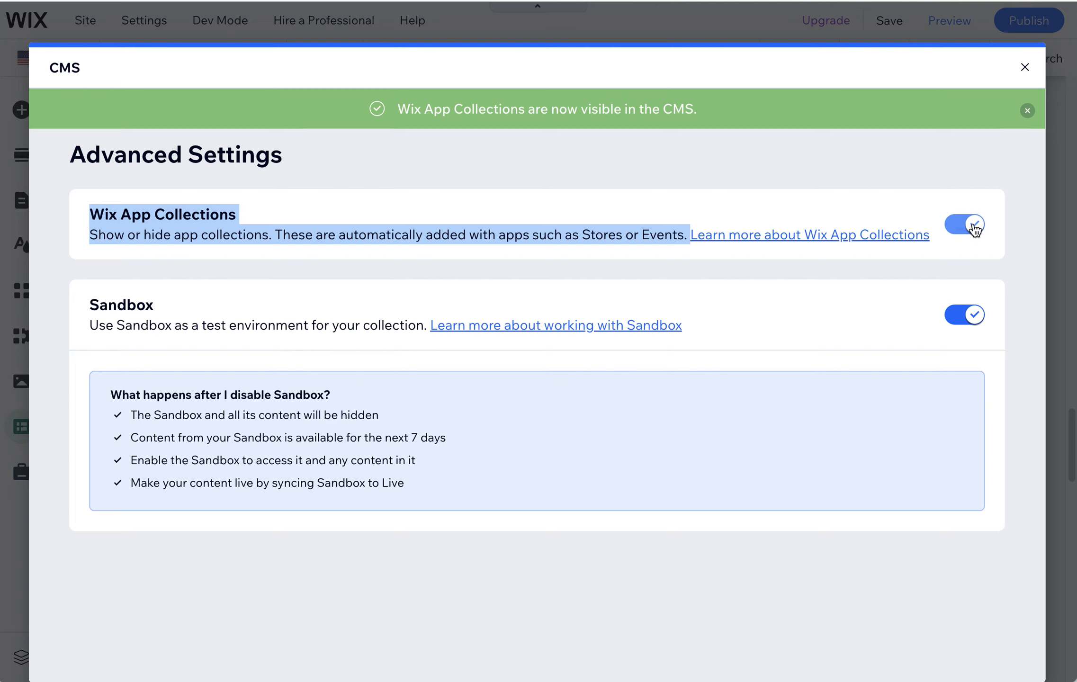
click(1027, 110)
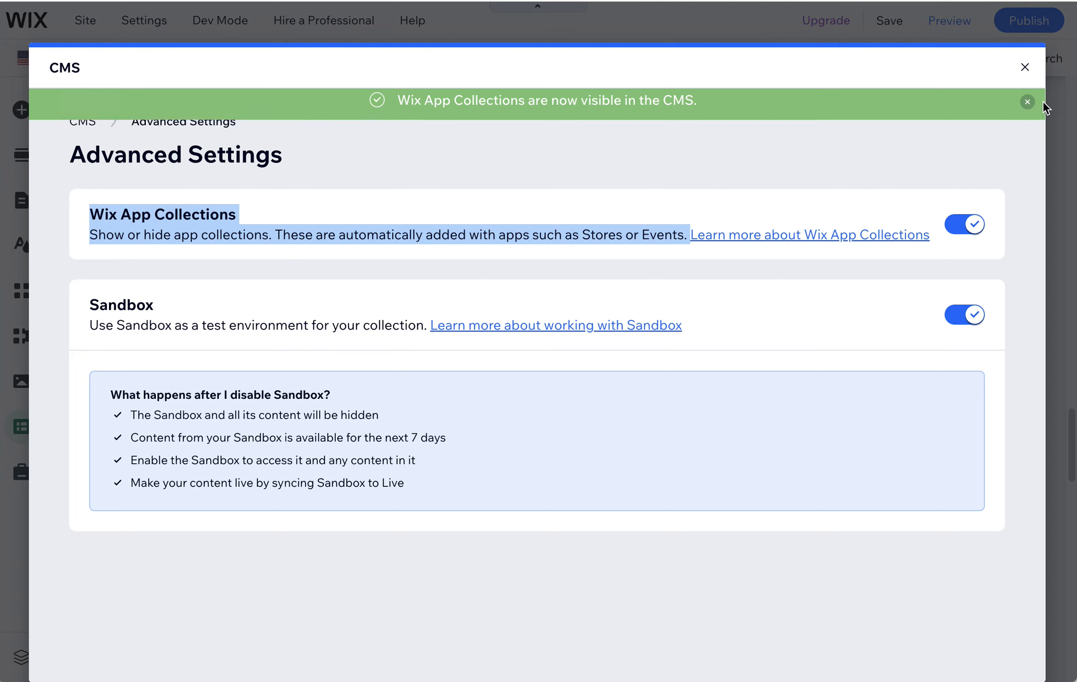
click(1025, 68)
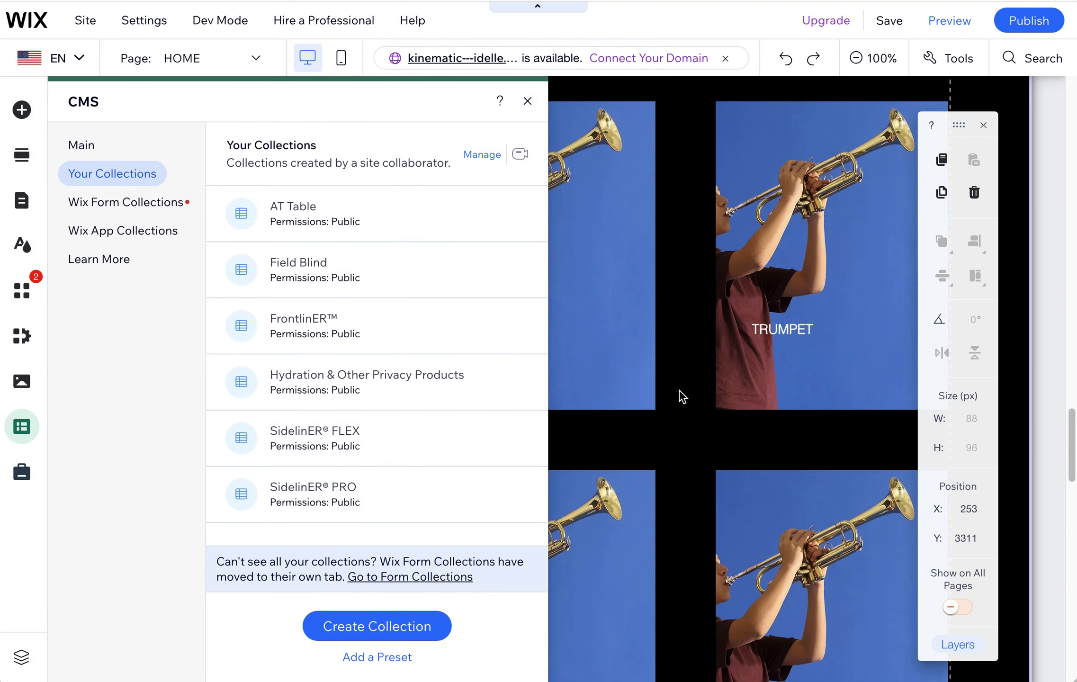
click(528, 102)
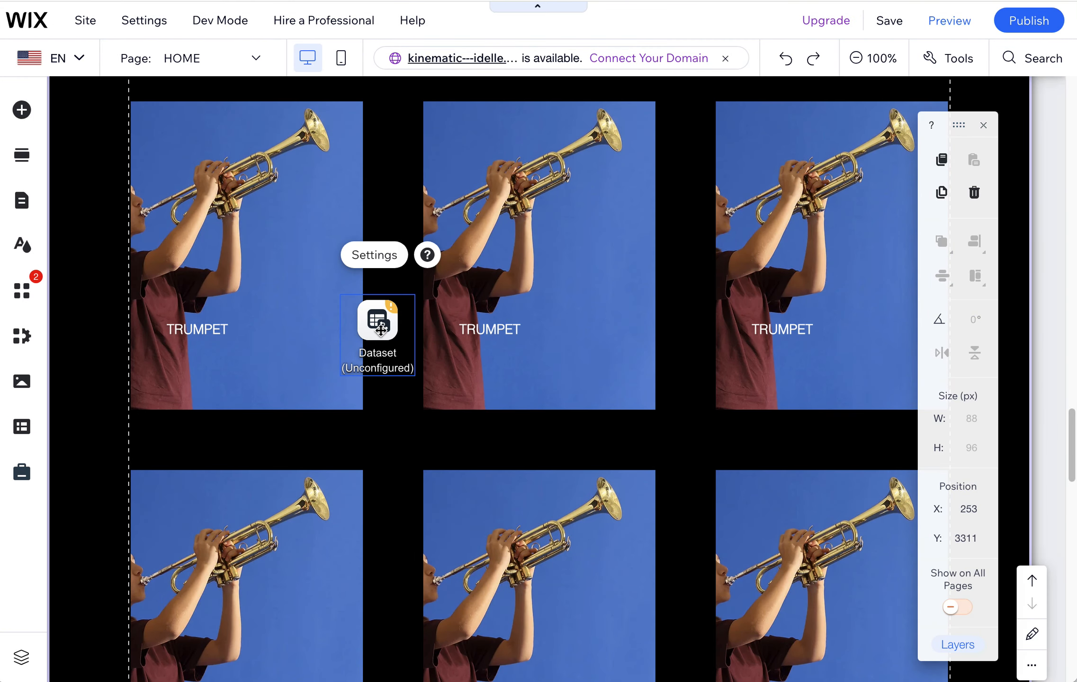
Connect the unconfigured dataset to the Blog app's Posts collection and close its settings
click(377, 254)
click(191, 192)
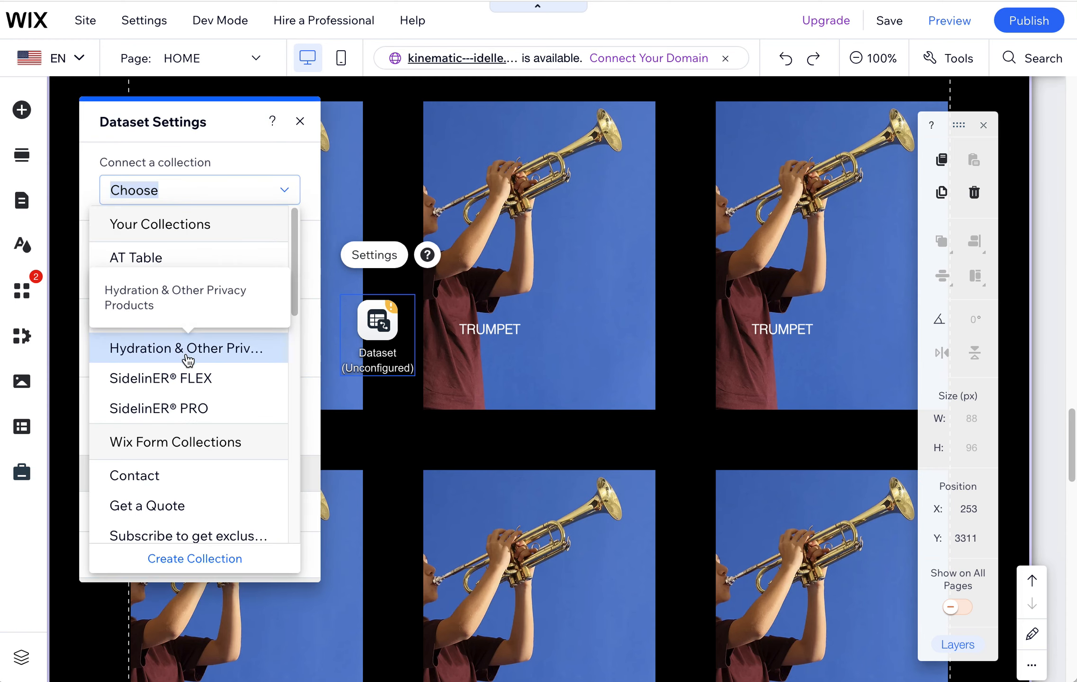
scroll(188, 362, down, 8)
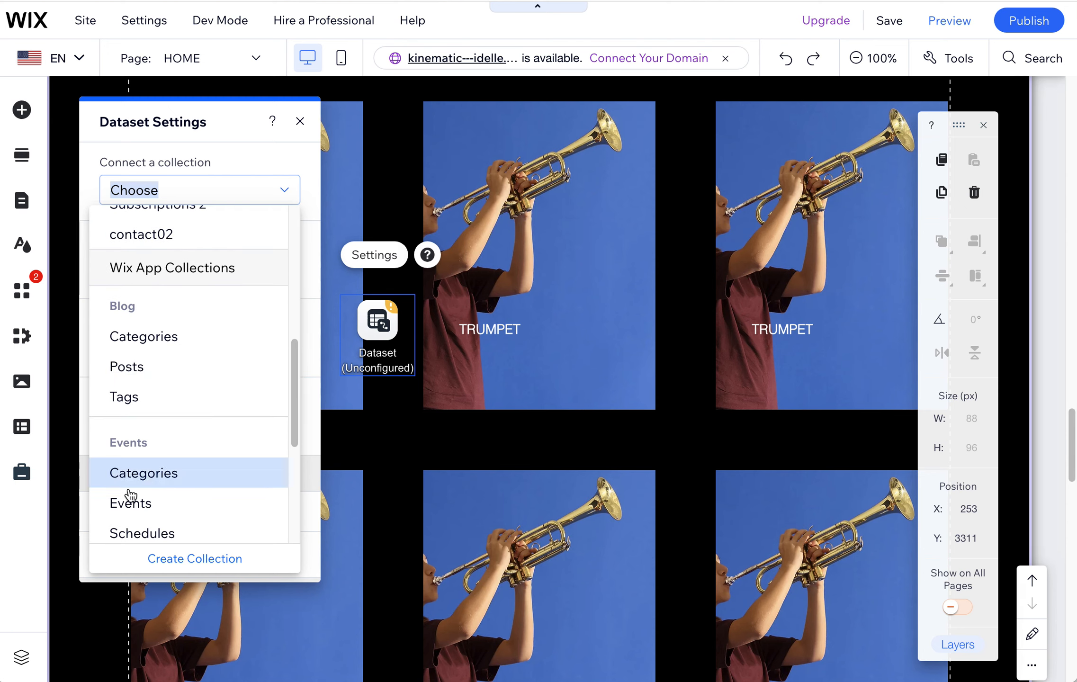
click(150, 374)
click(496, 377)
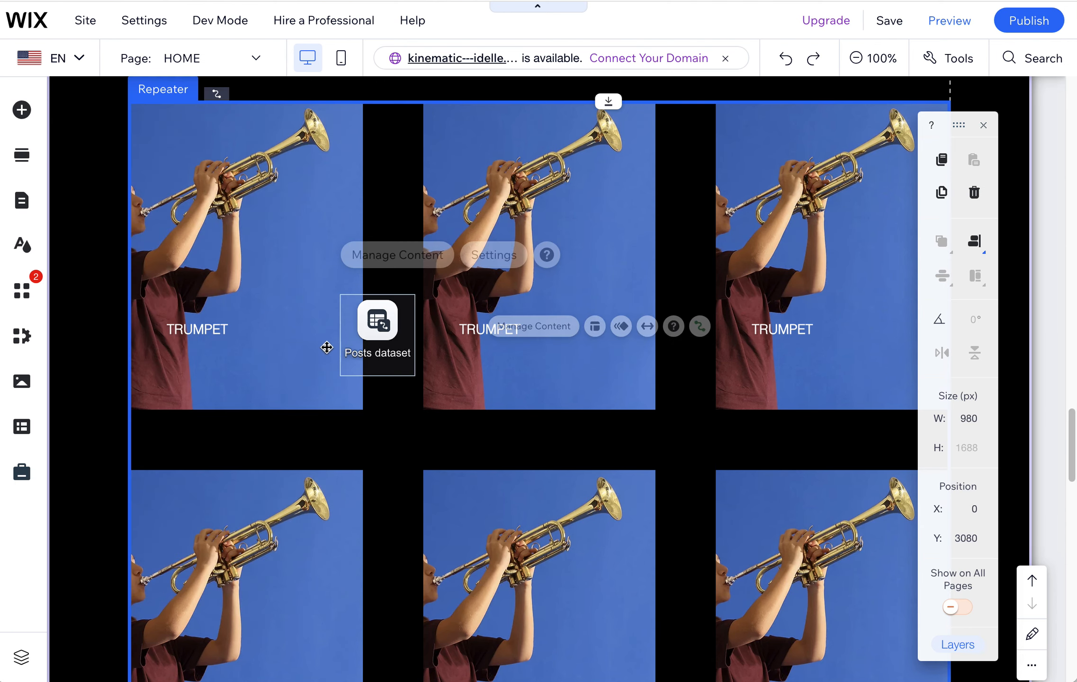
Choose the Posts dataset as the data source for the TRUMPET text in the repeater's first item
click(217, 334)
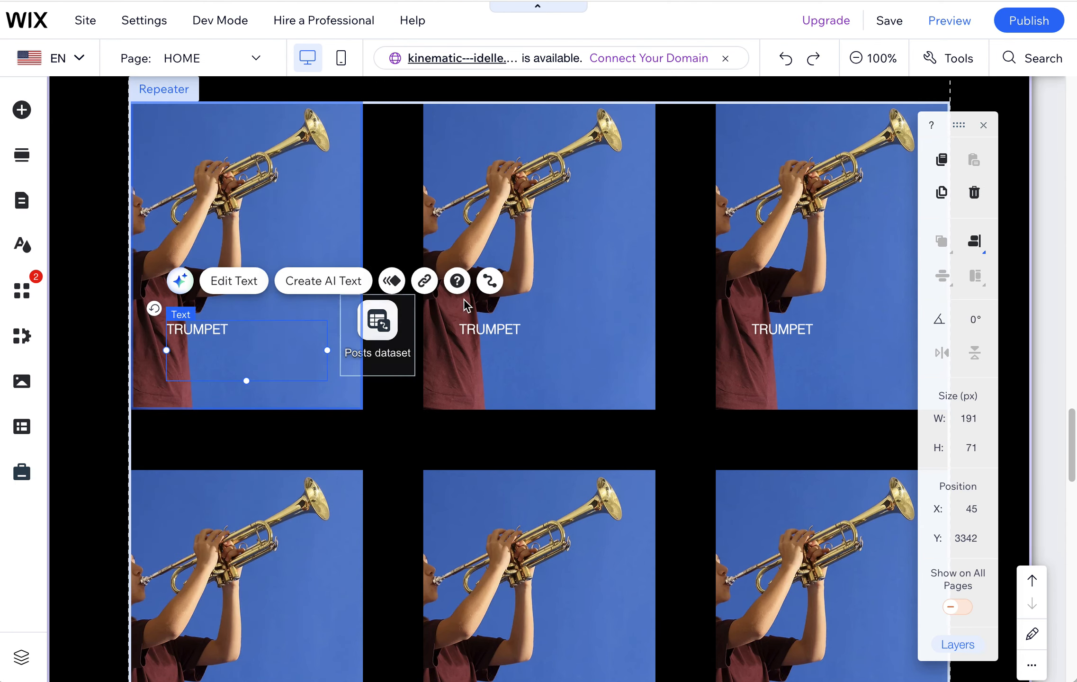
click(490, 282)
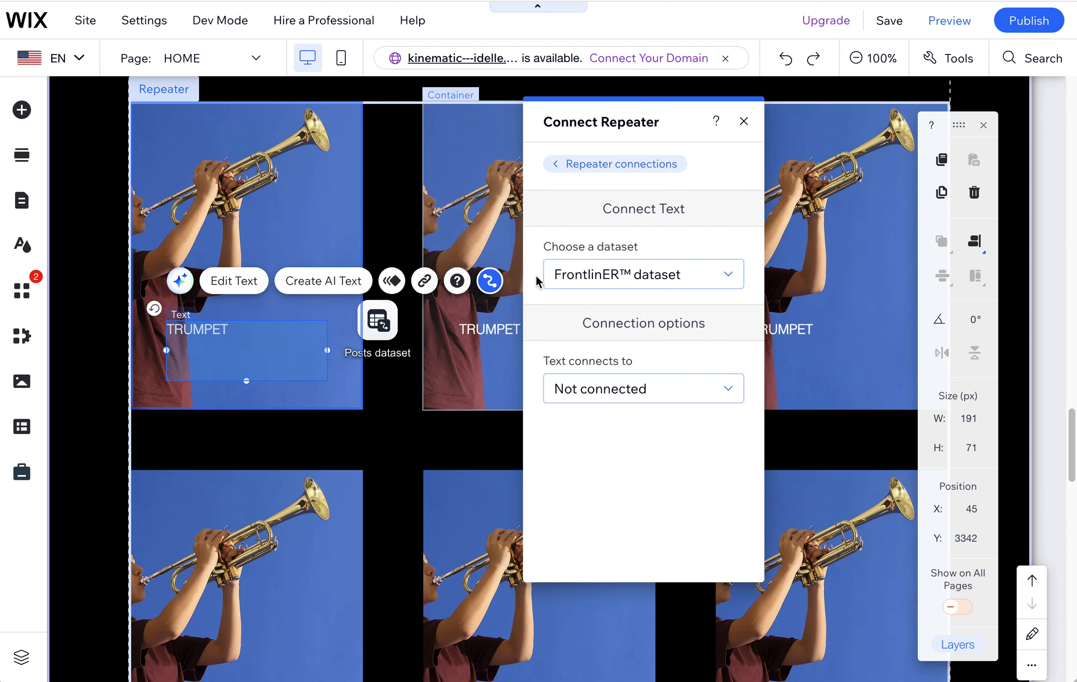
click(663, 275)
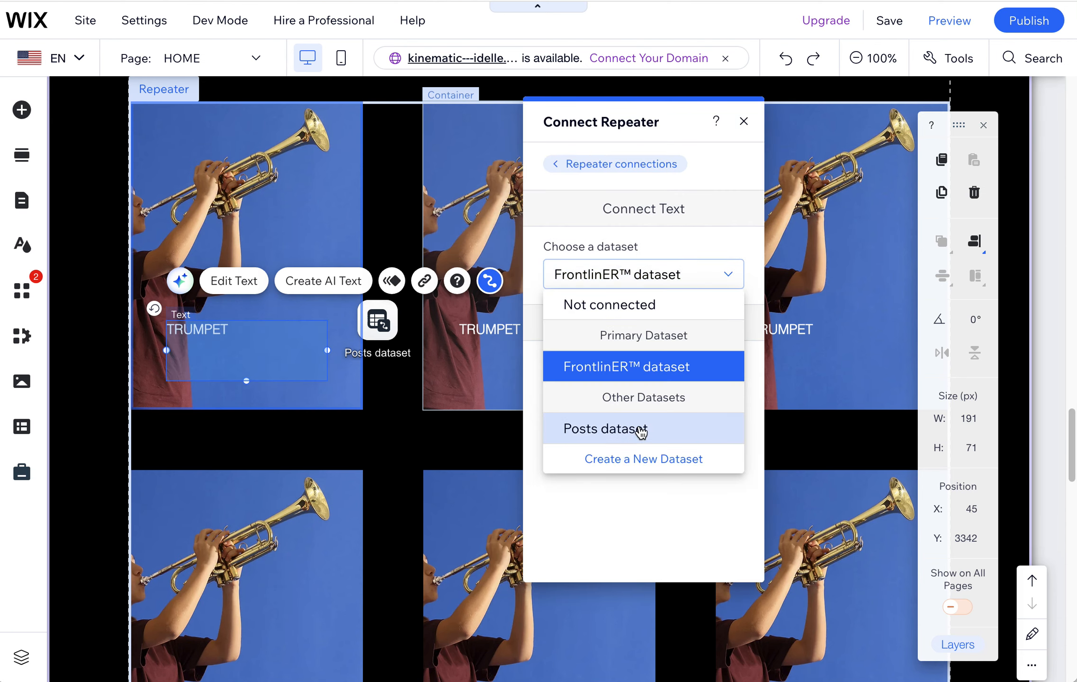
click(638, 428)
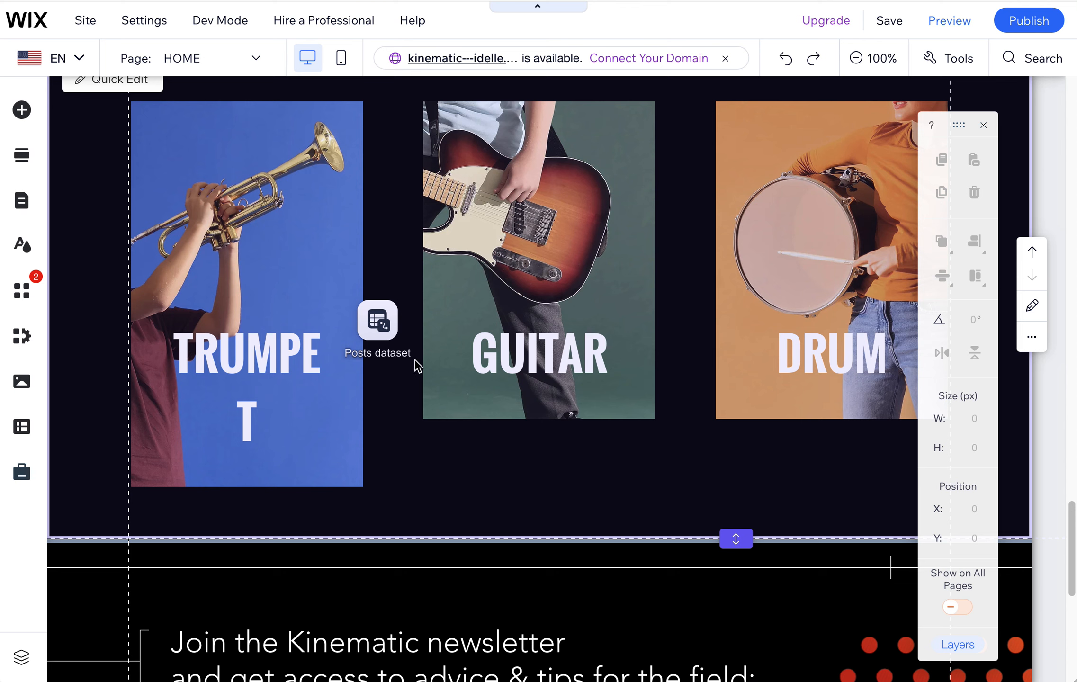
Select the whole repeater with the instrument items and connect it to the Posts dataset
click(260, 348)
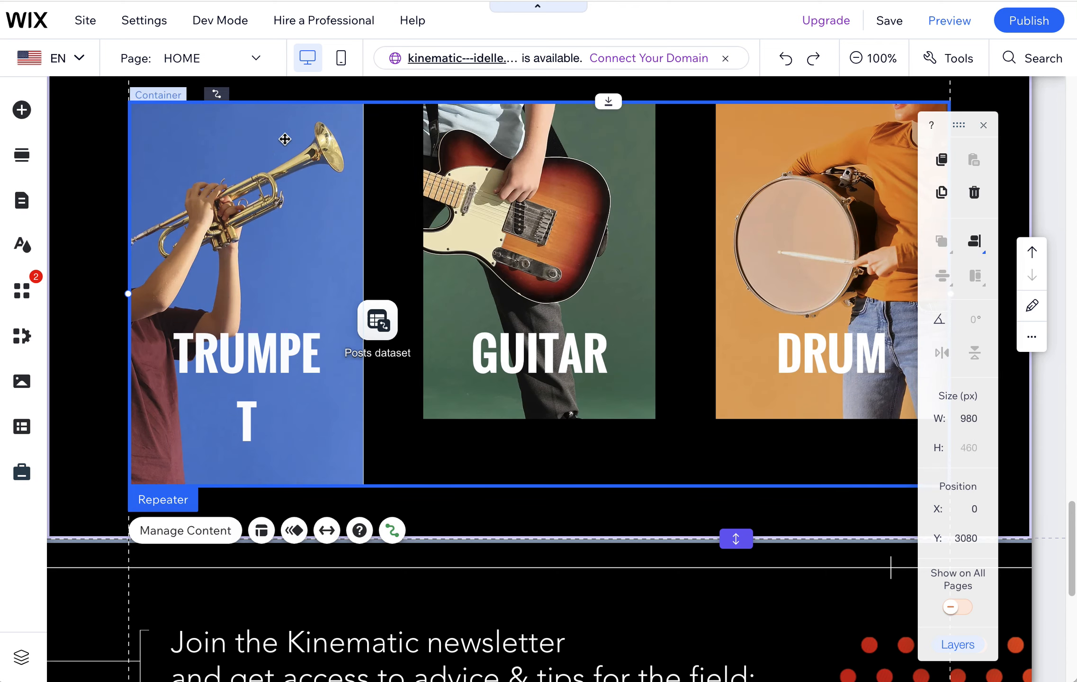
click(220, 105)
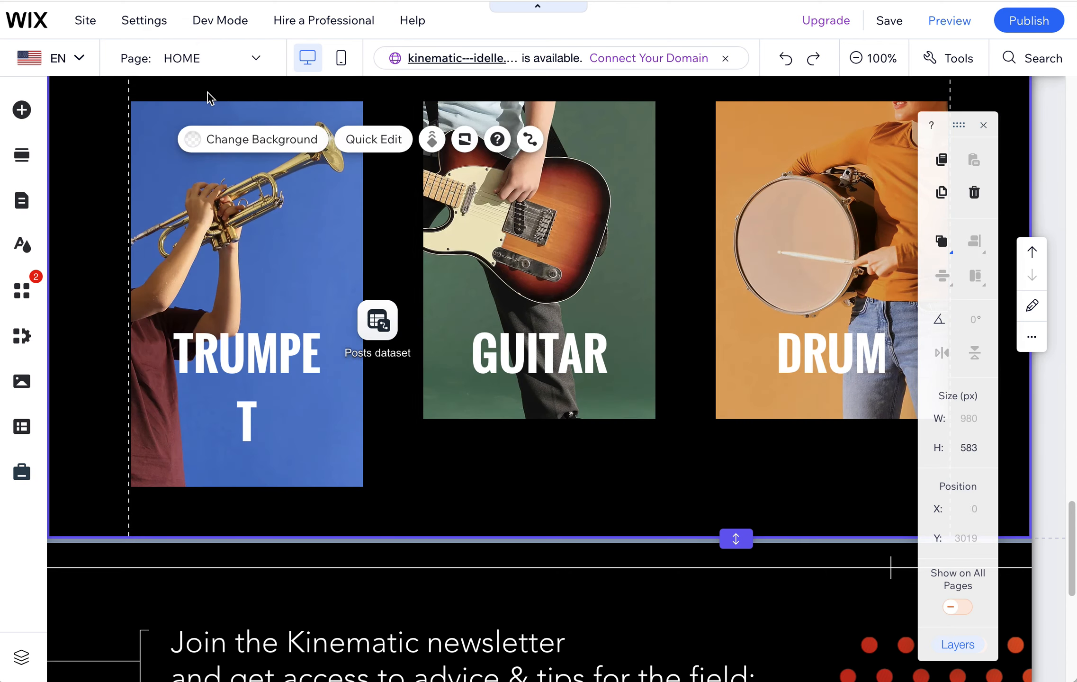
click(189, 107)
click(216, 95)
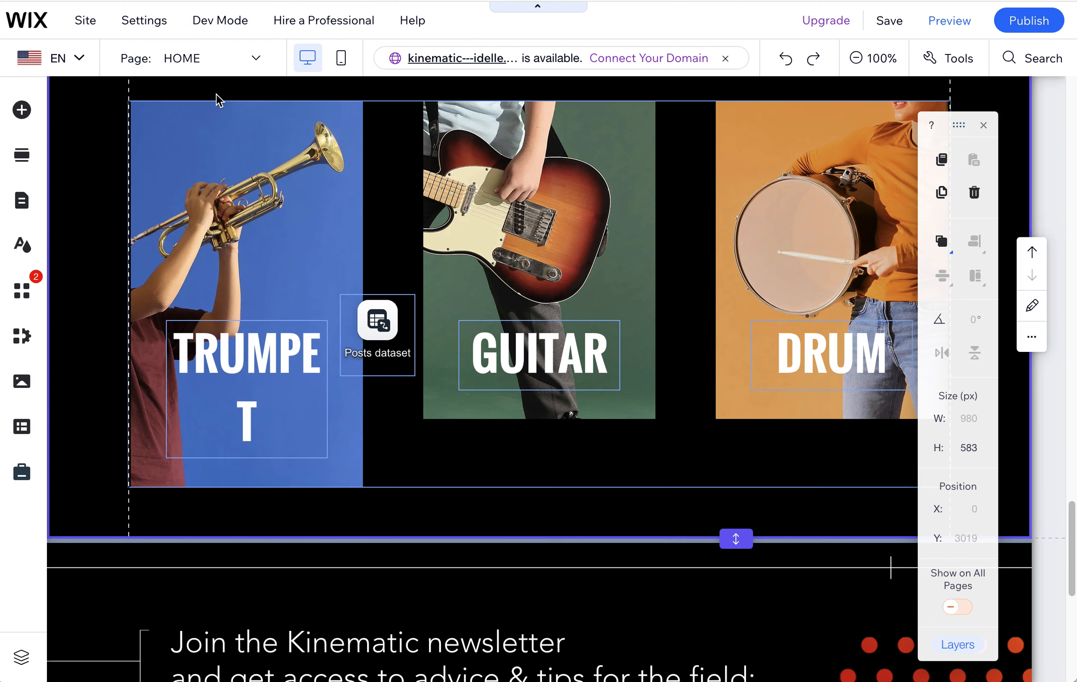
click(461, 470)
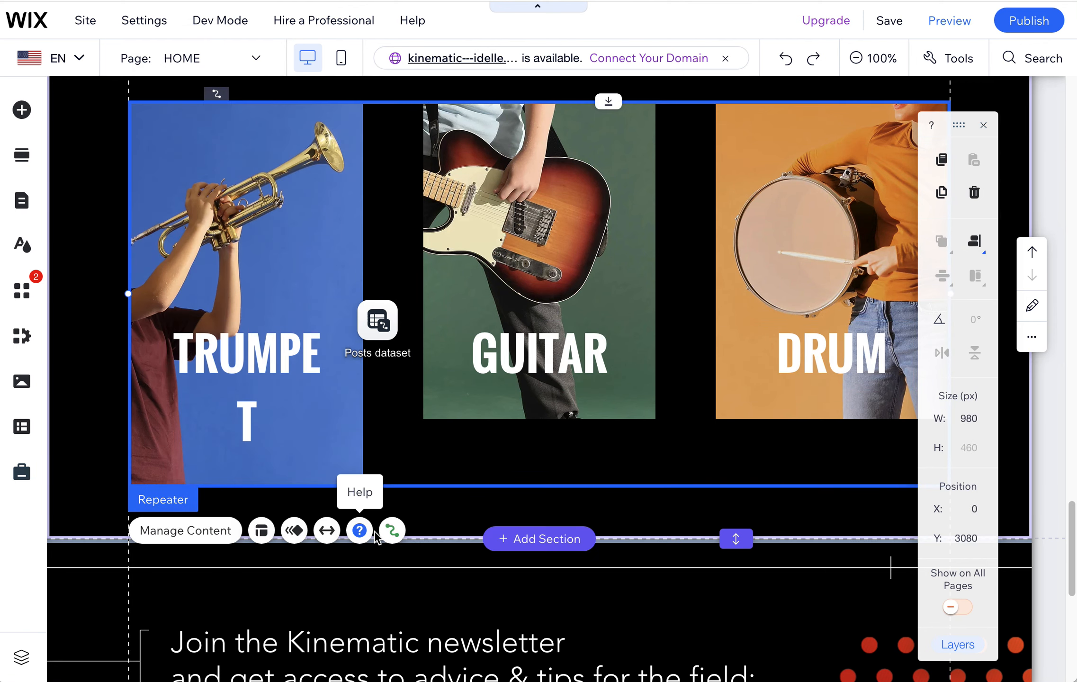
click(393, 531)
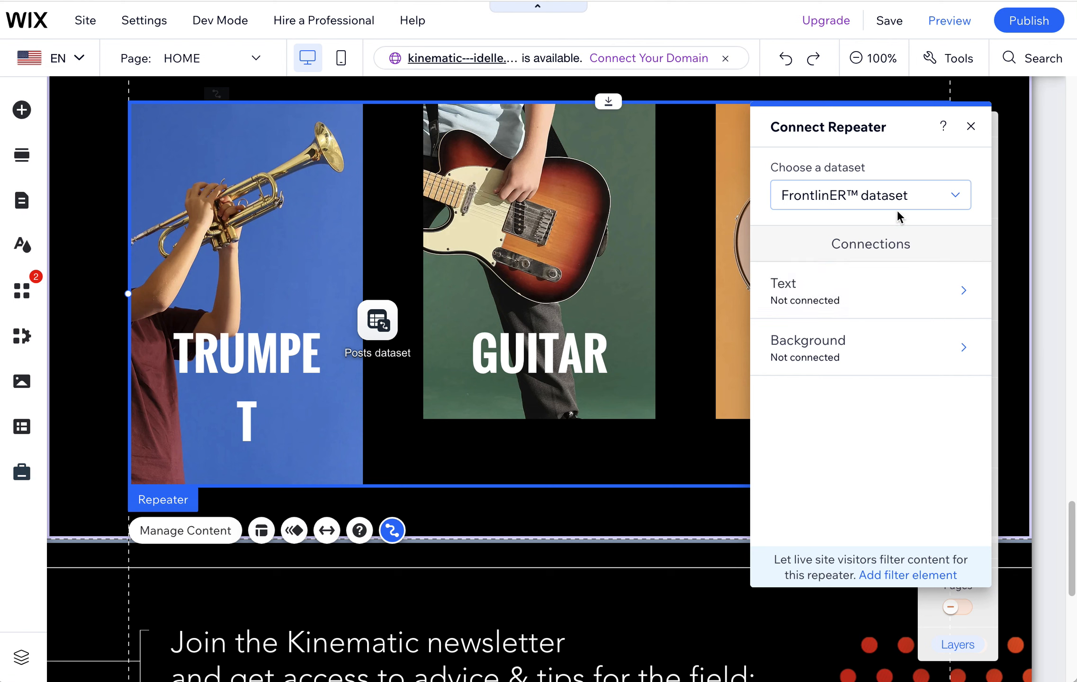
click(893, 204)
click(864, 285)
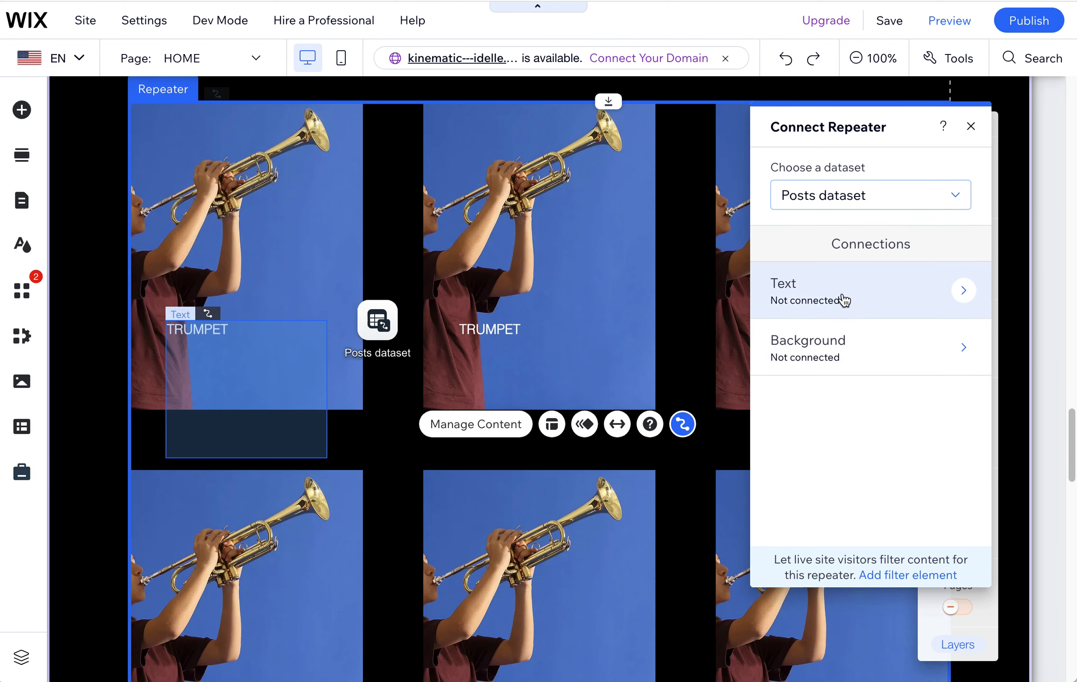
Connect the repeater's text element to the Author: Title (Text) field of the Posts dataset
click(841, 293)
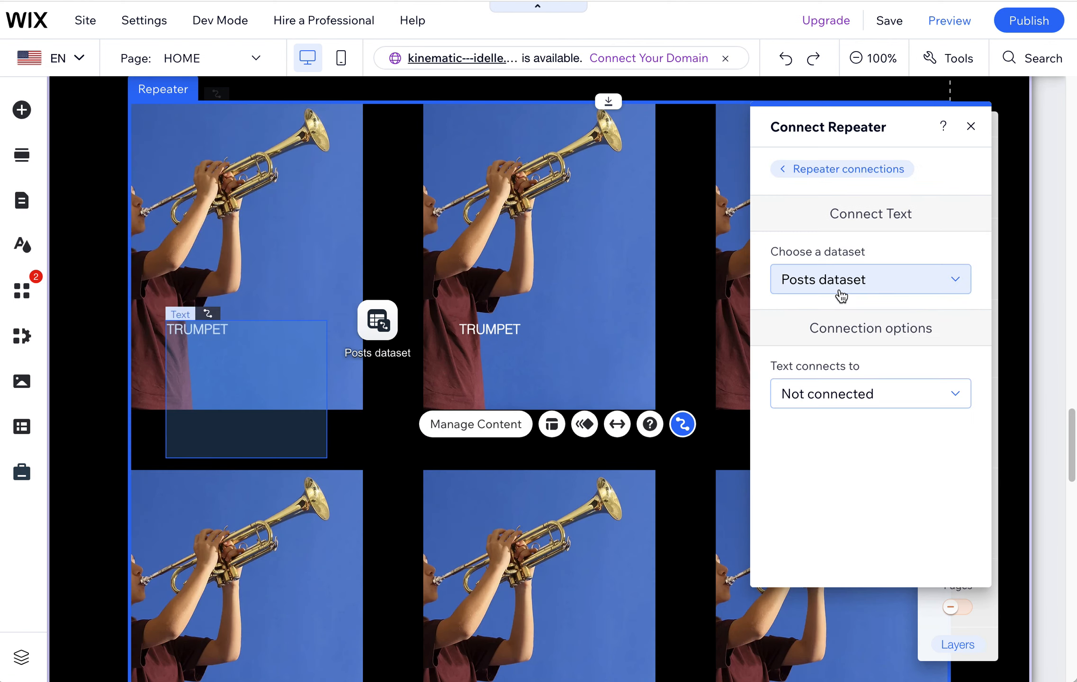
click(847, 400)
click(837, 563)
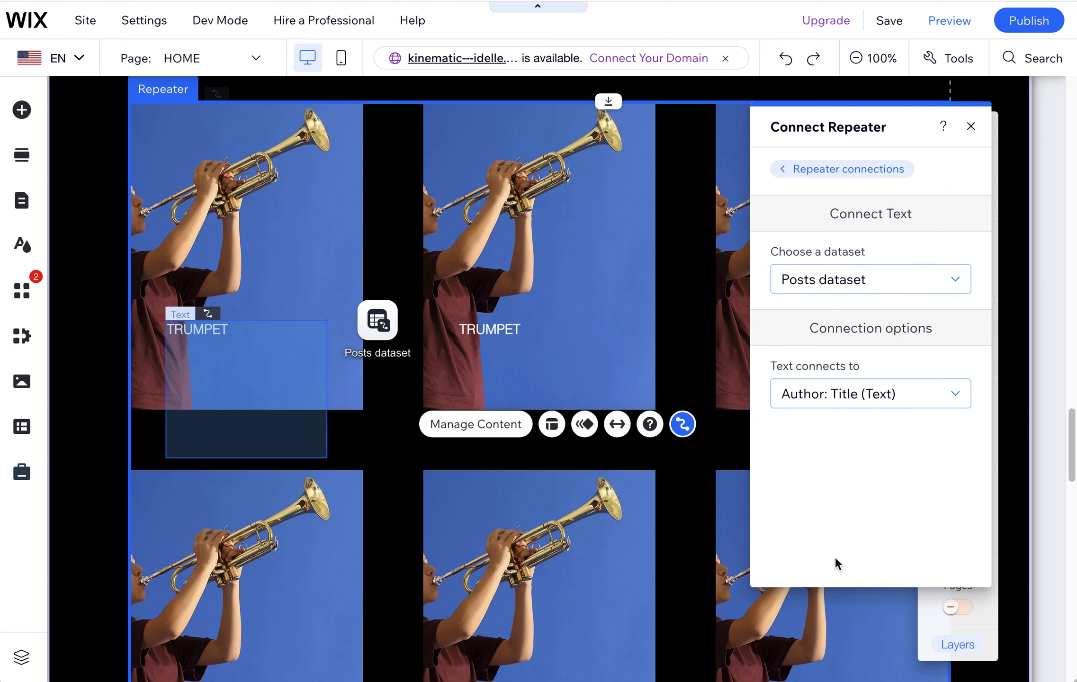
Connect the first repeater item's background to the Author: Cover Photo field of the Posts dataset
click(327, 274)
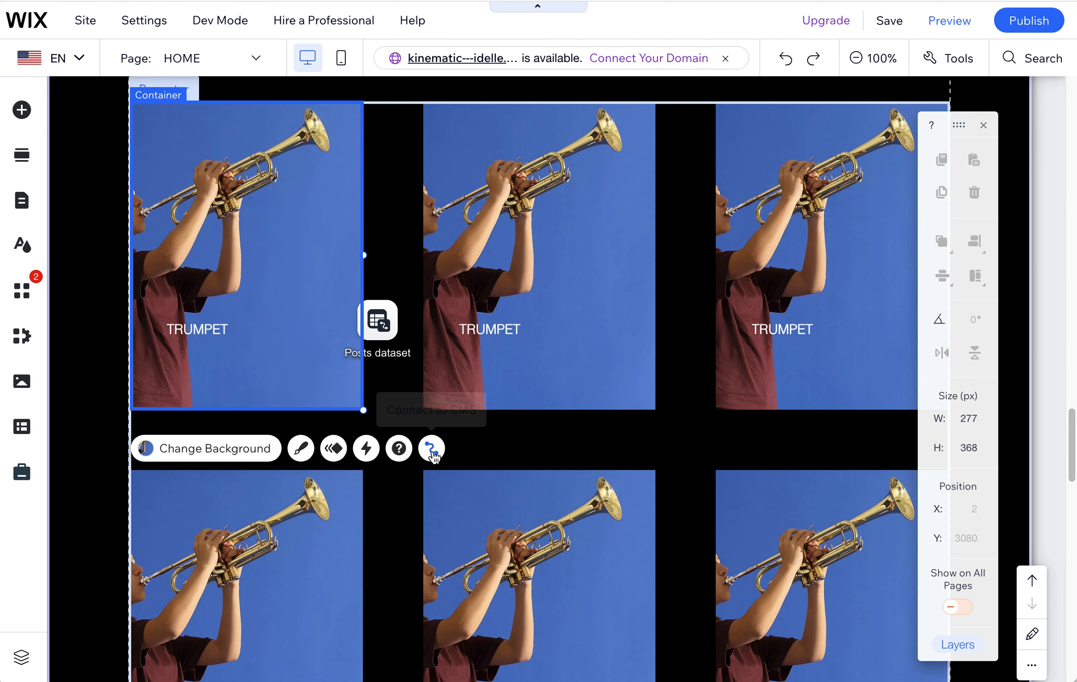
click(427, 454)
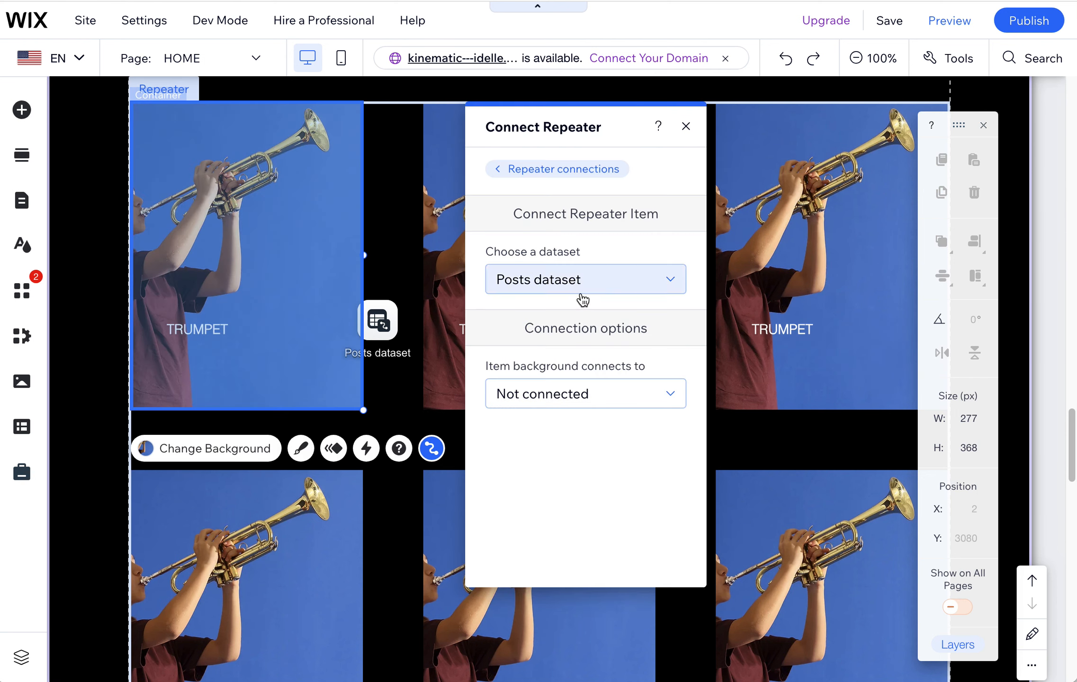
click(574, 396)
click(570, 527)
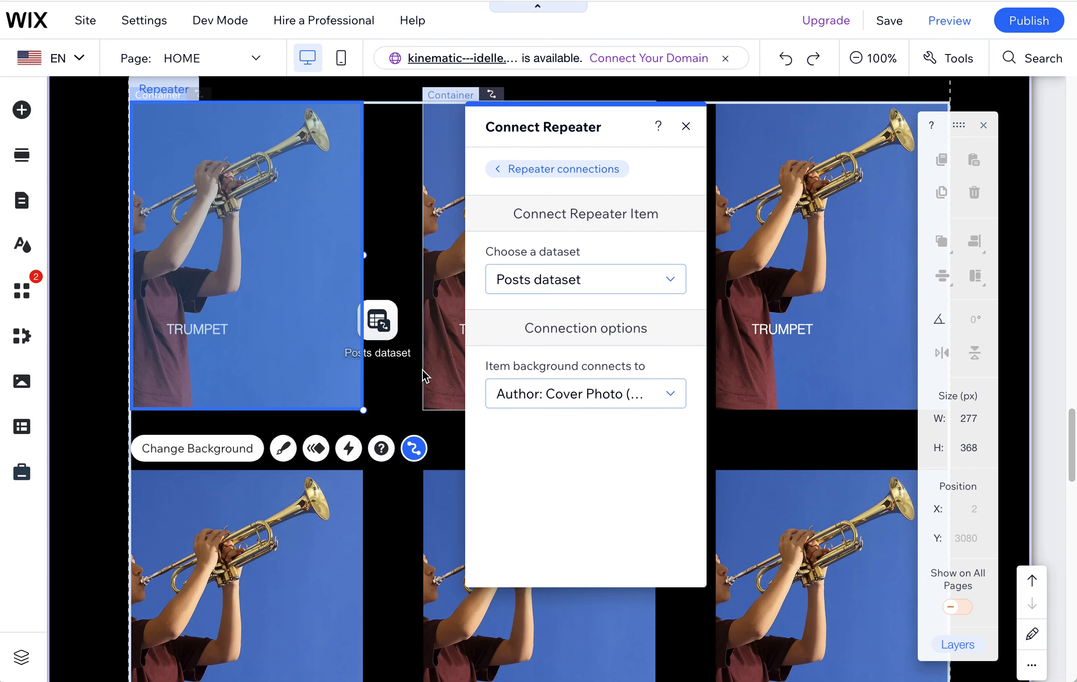
Look through the collection content behind the Posts dataset and return to the page
click(379, 350)
click(381, 349)
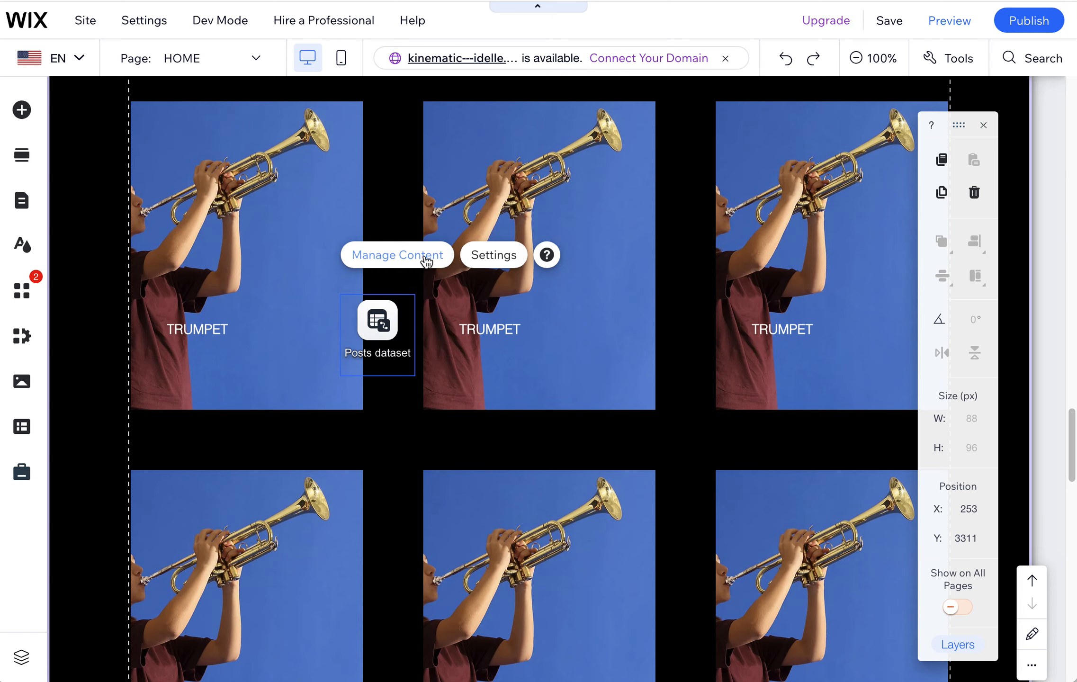
click(425, 261)
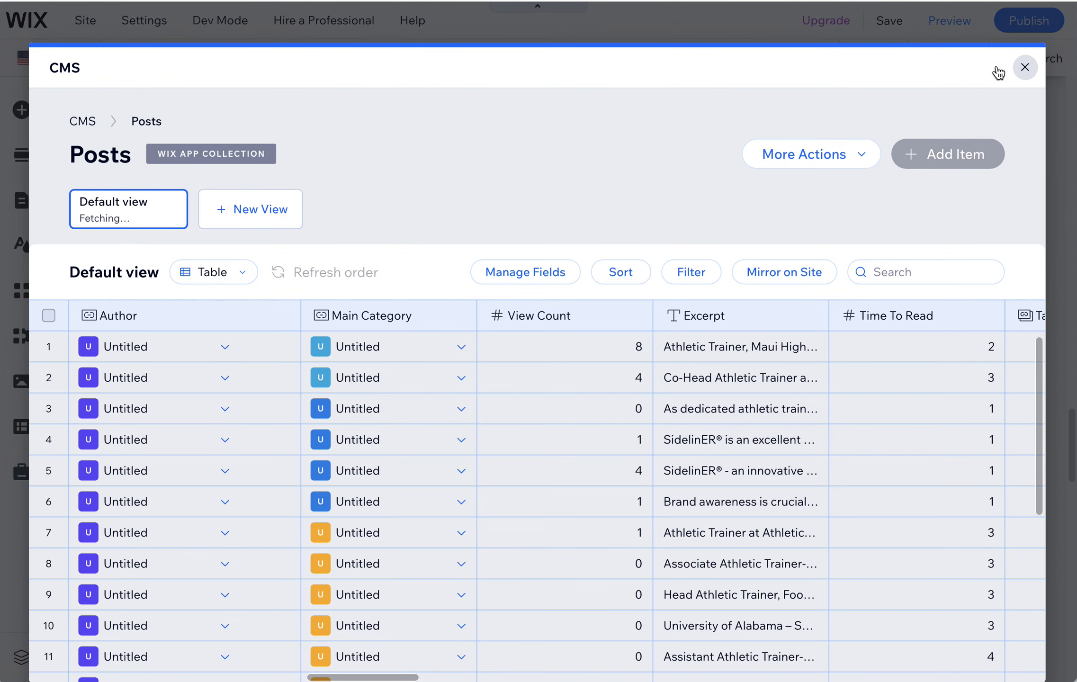
click(1024, 69)
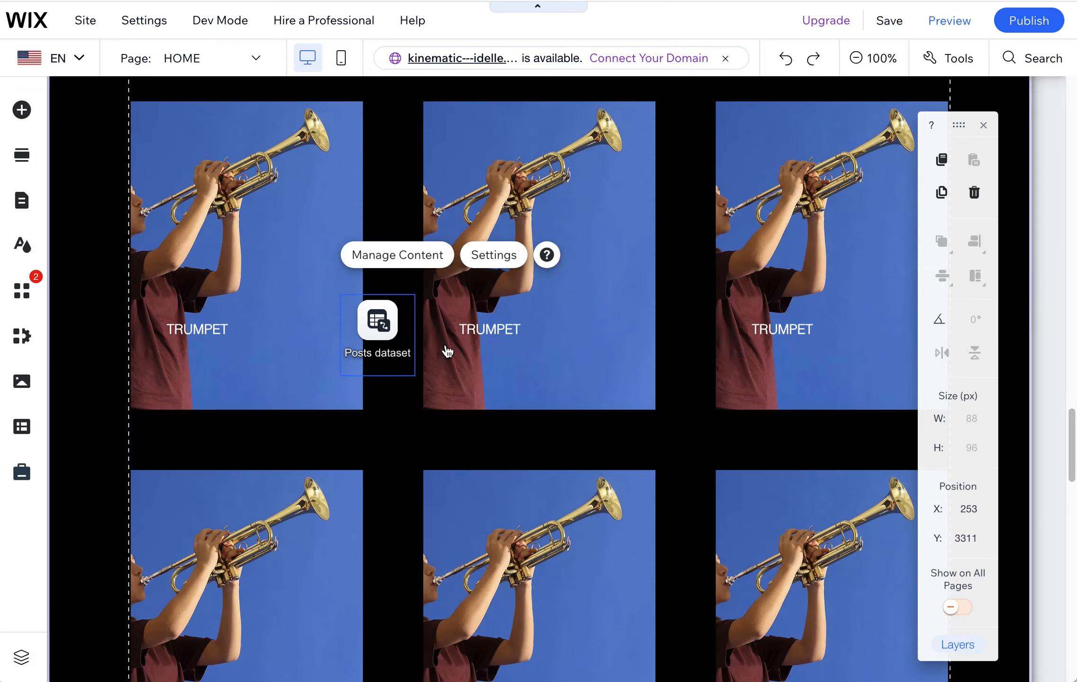
Check which collection the Posts dataset is connected to and review the other available collections
click(514, 255)
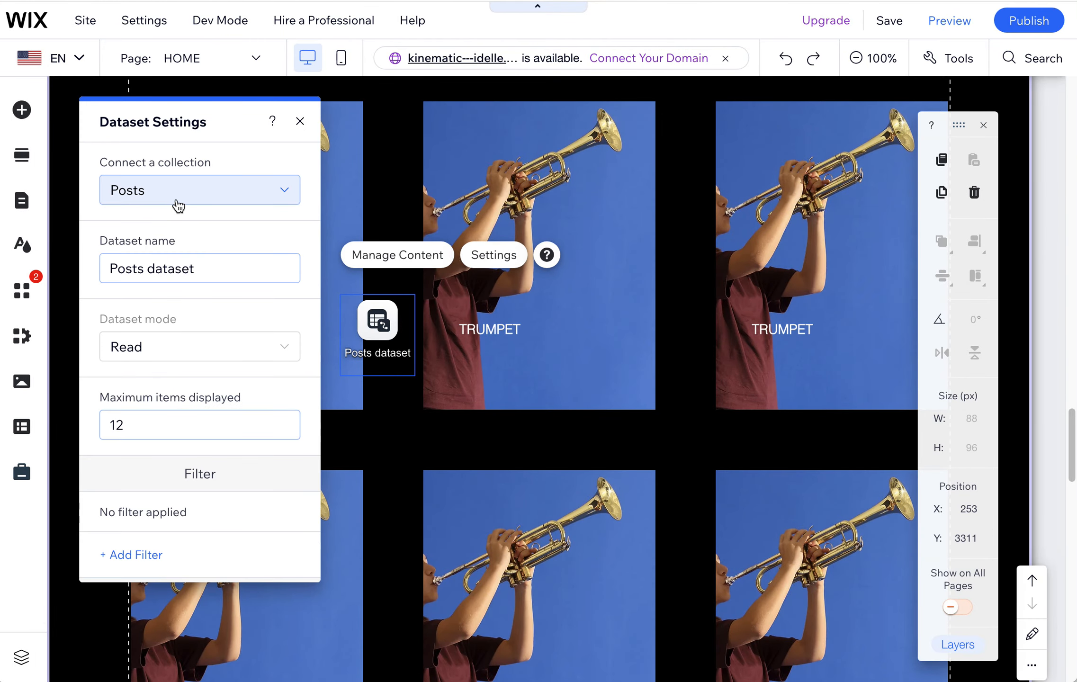
click(168, 201)
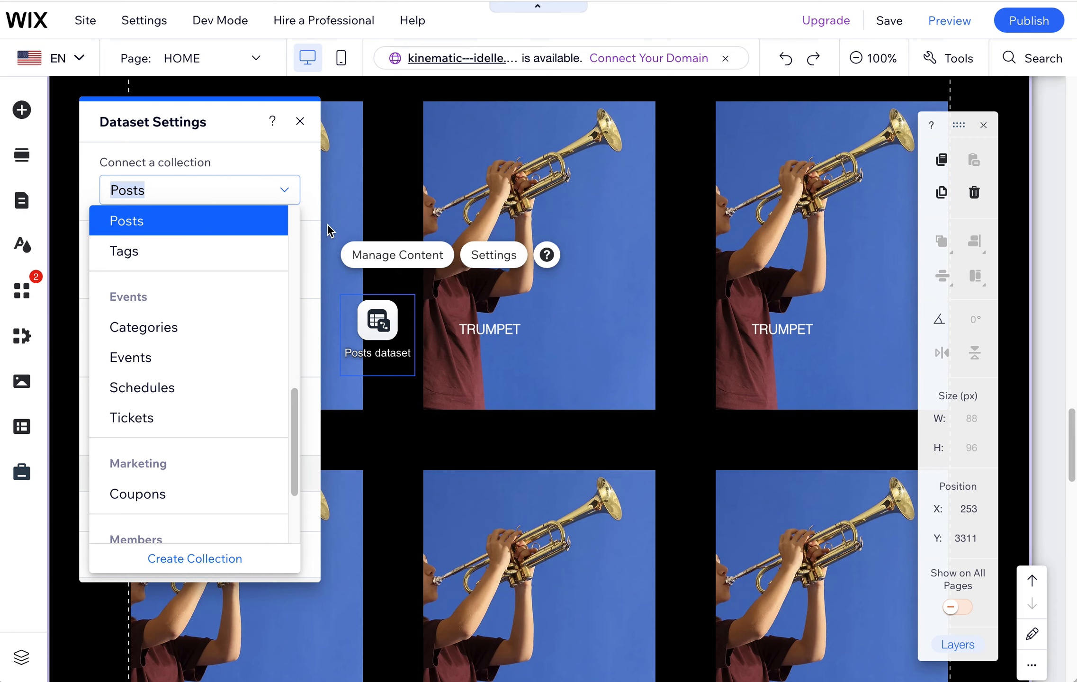
click(294, 180)
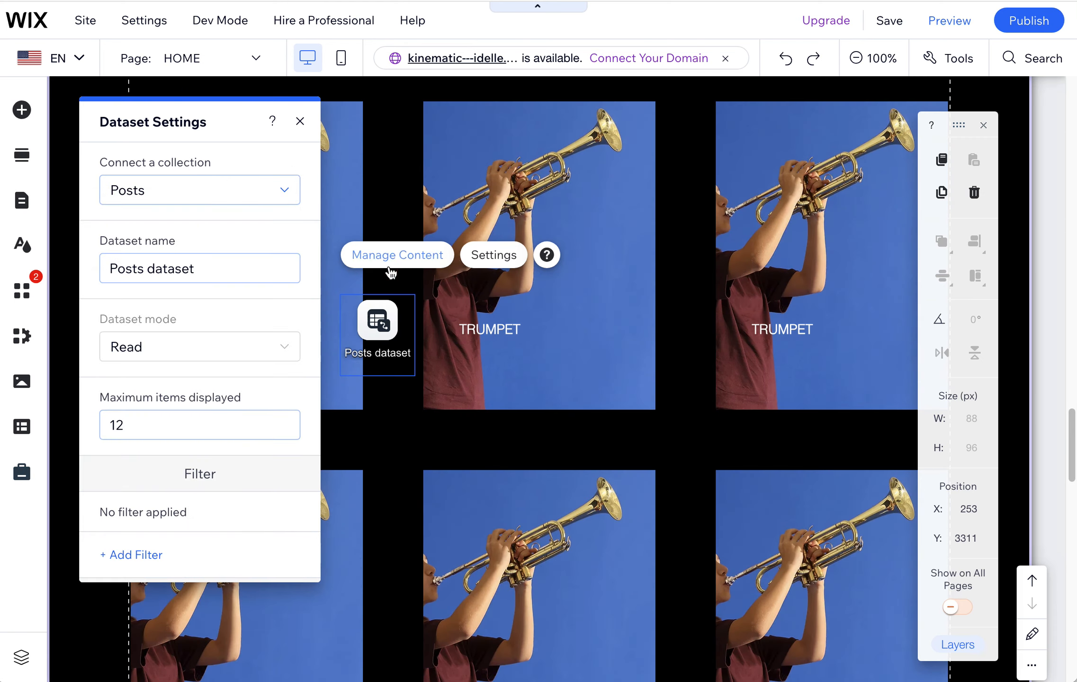
Check the Wix App Collections setting in the CMS advanced settings and return to the page
click(23, 428)
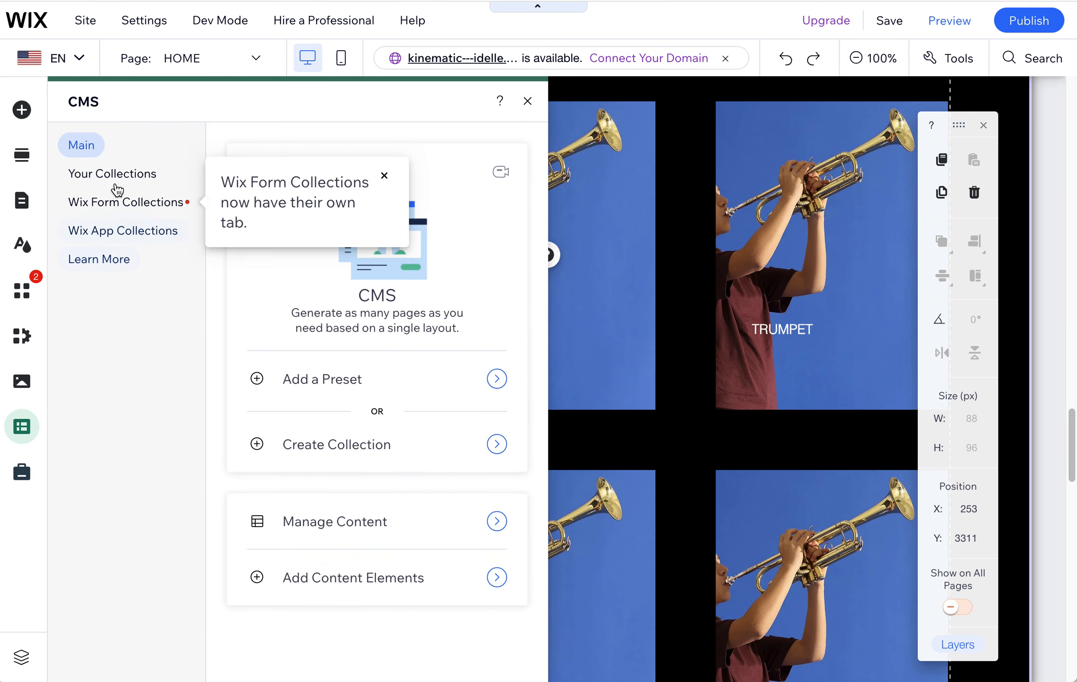
click(117, 175)
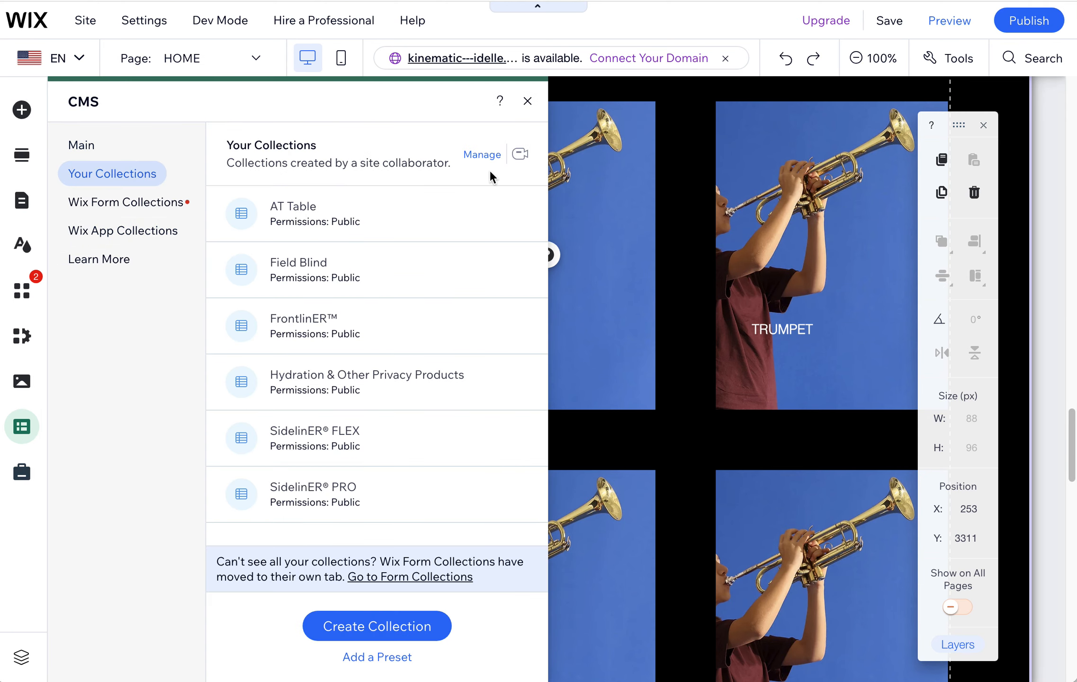
click(488, 154)
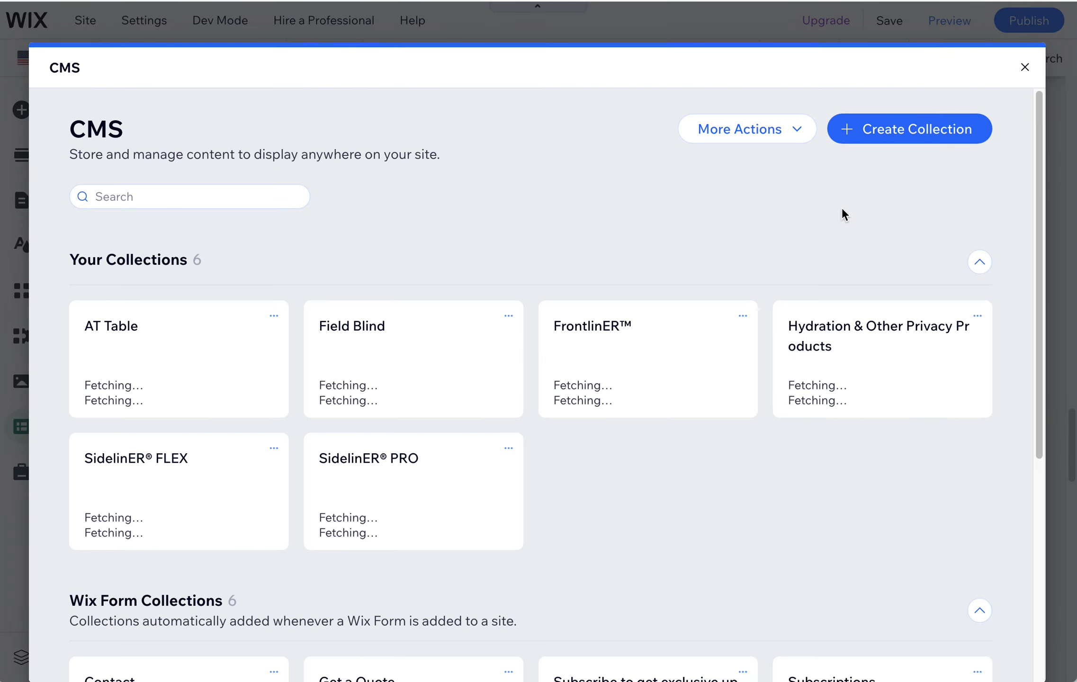
click(745, 139)
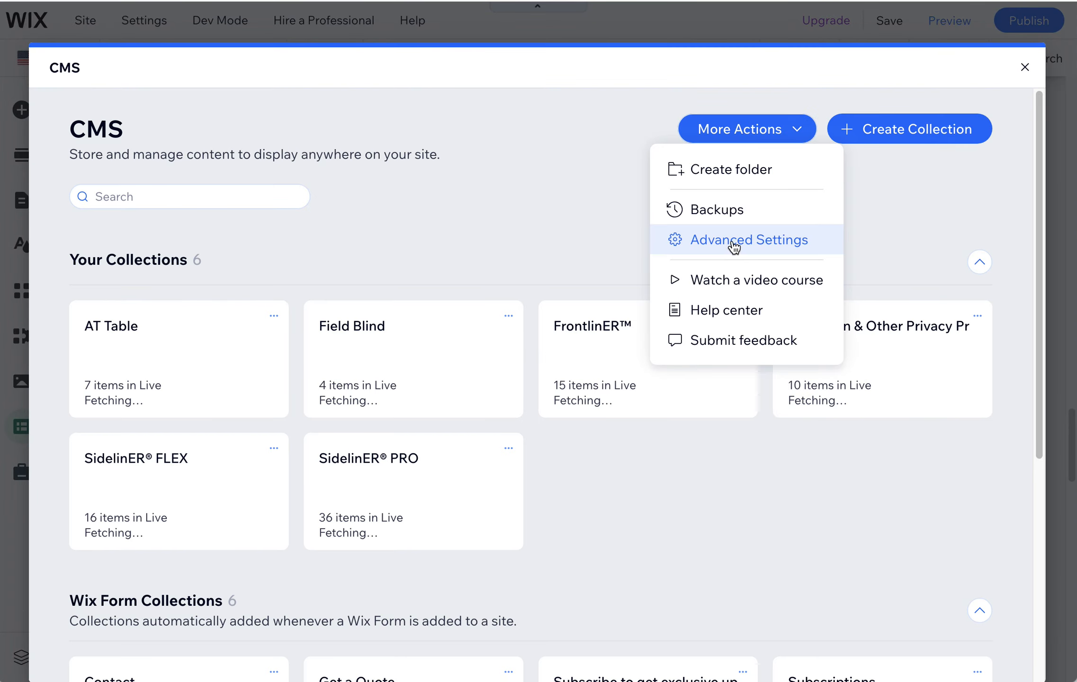
click(715, 246)
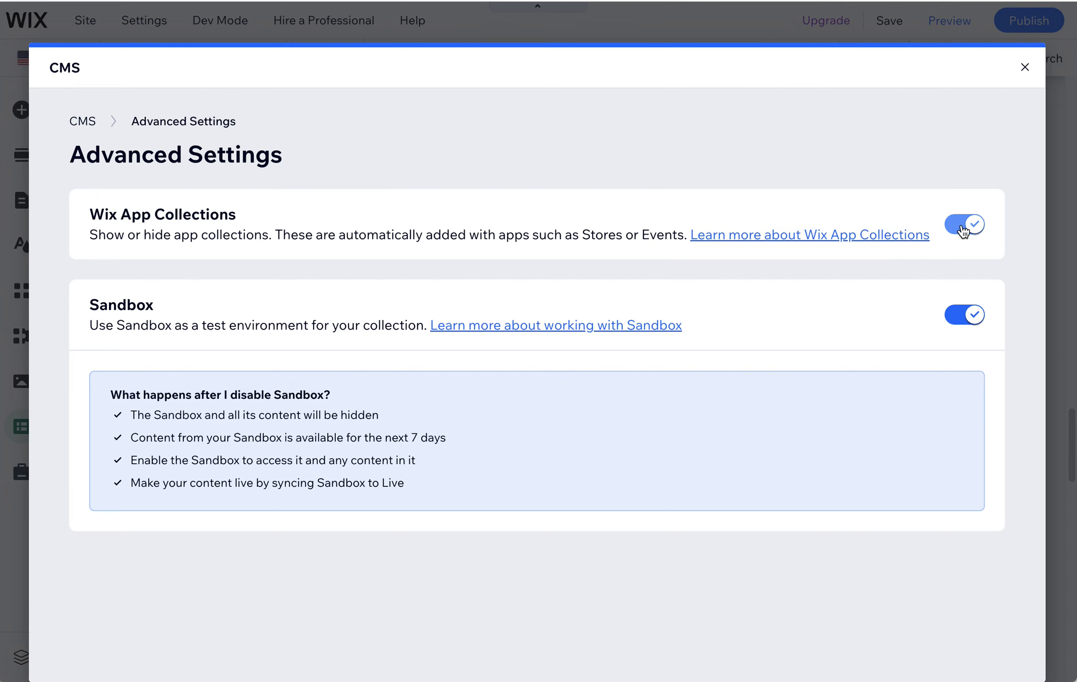
click(1025, 67)
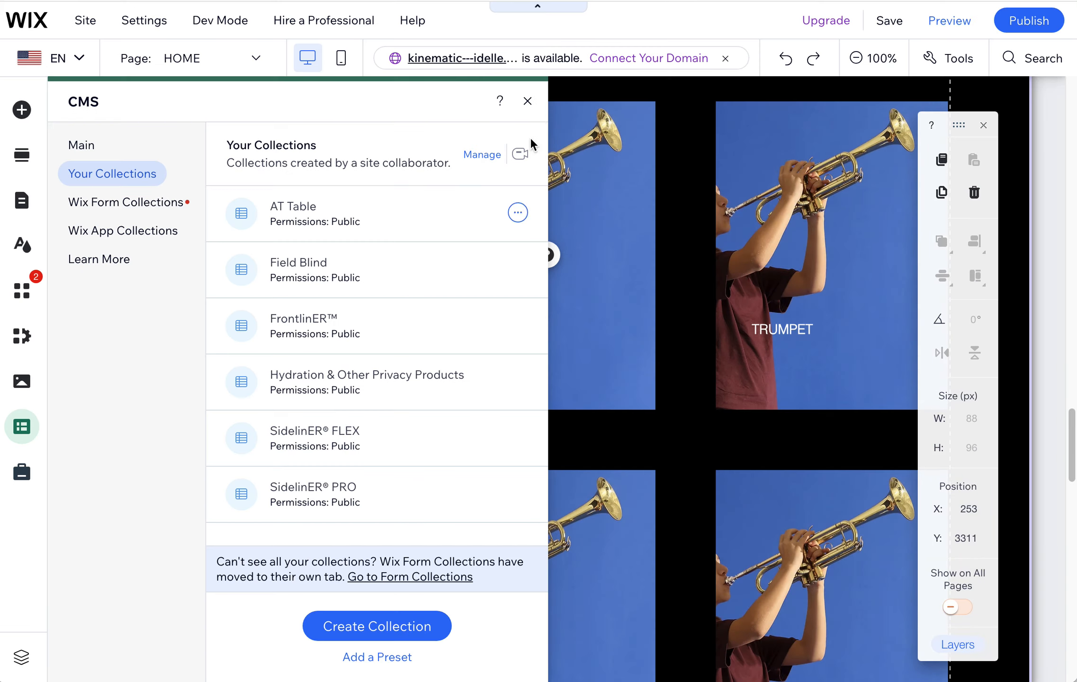
click(528, 101)
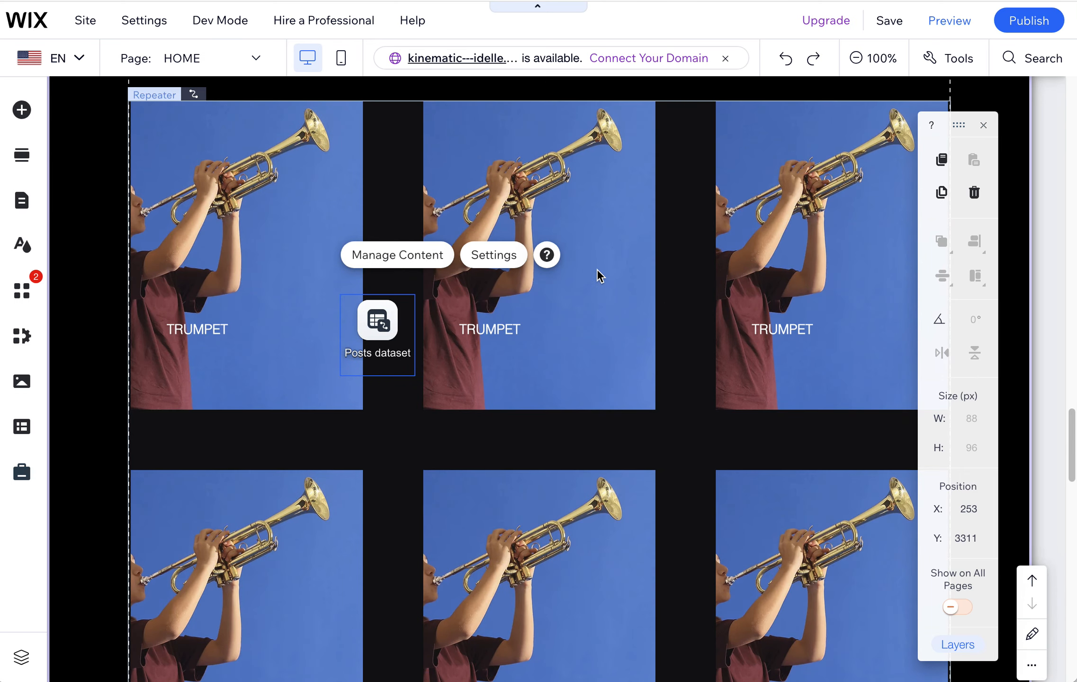